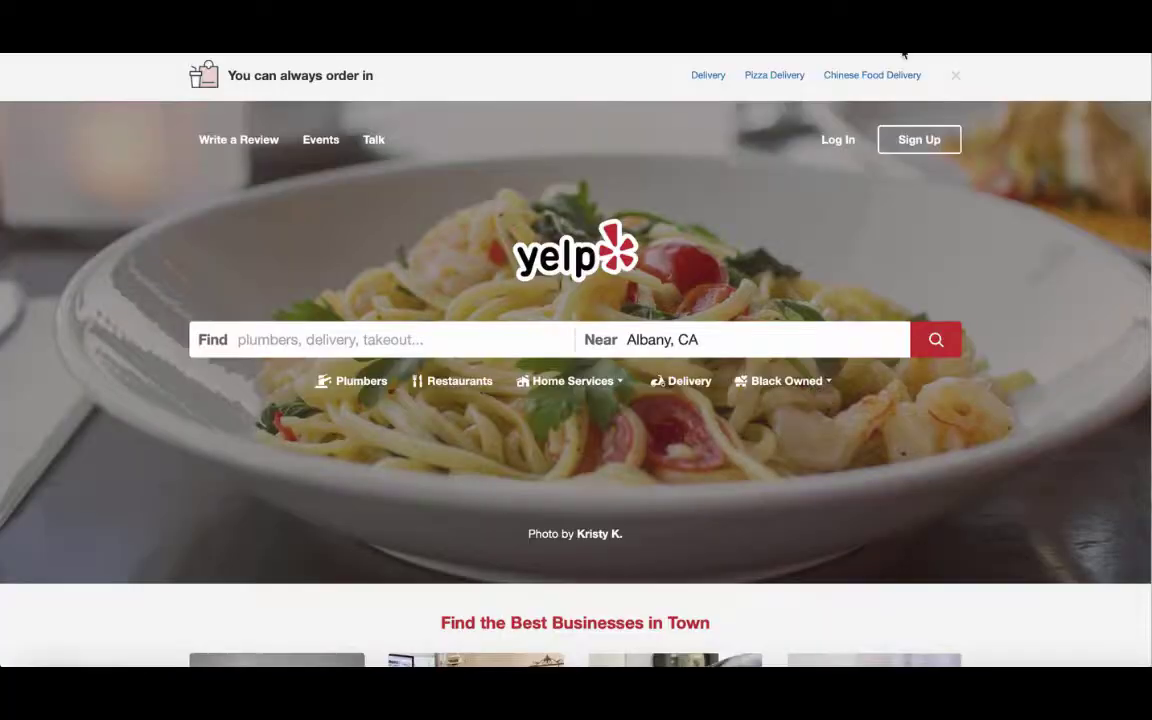
- Scroll through the Yelp home page
scroll(625, 327, "down", 1)
scroll(609, 442, "down", 1)
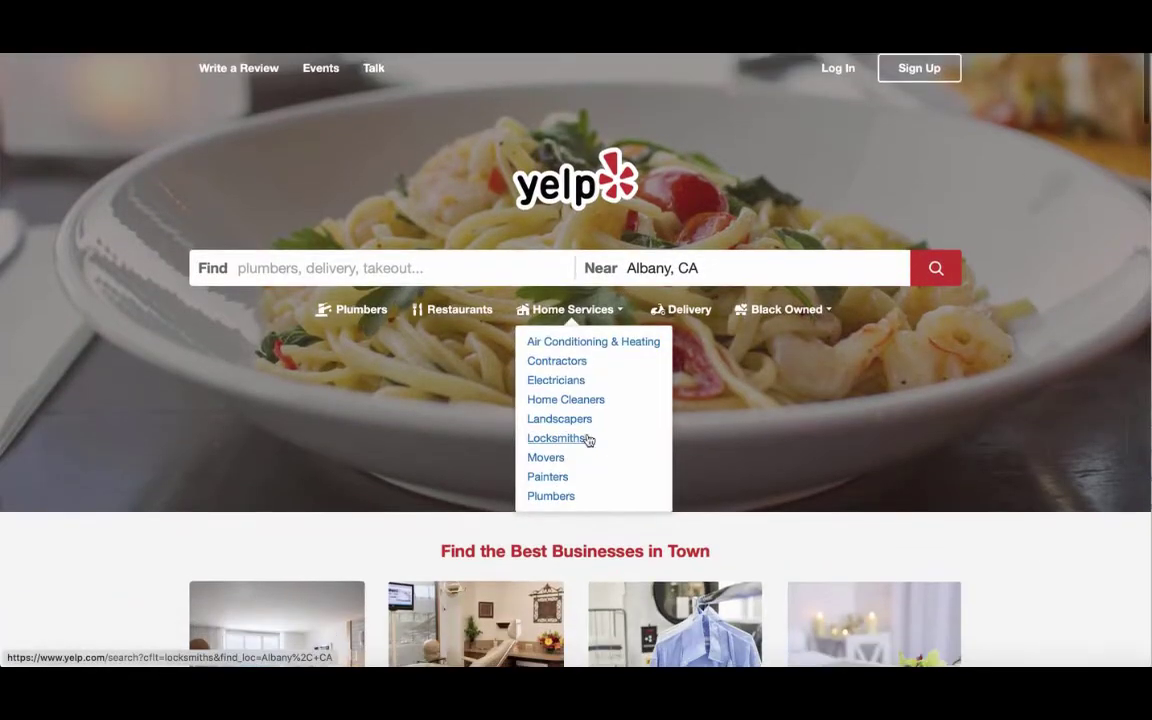
scroll(468, 386, "down", 5)
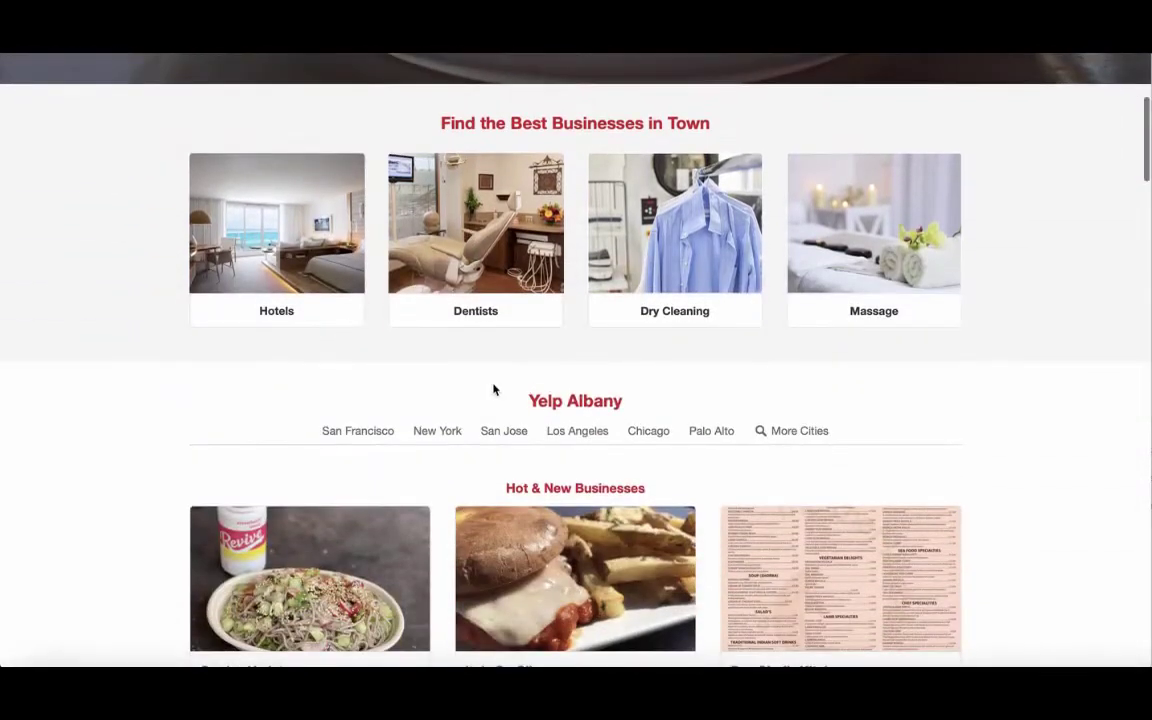
scroll(427, 393, "down", 4)
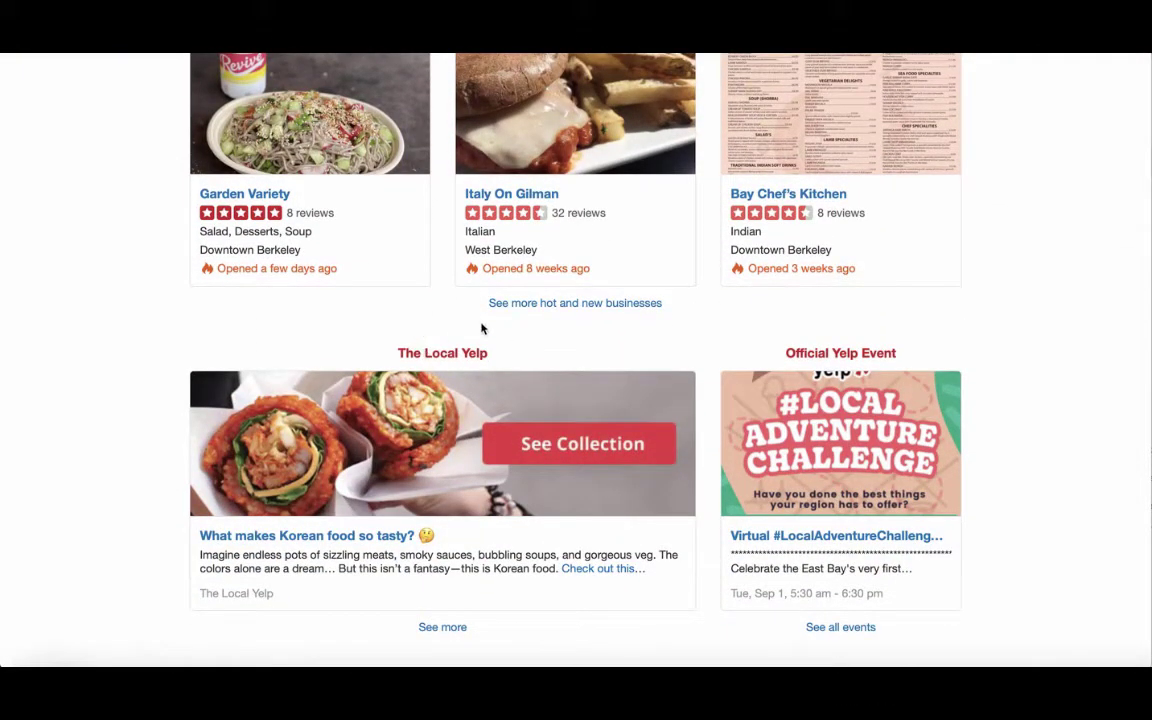
scroll(481, 328, "down", 1)
scroll(488, 327, "down", 4)
scroll(555, 342, "up", 8)
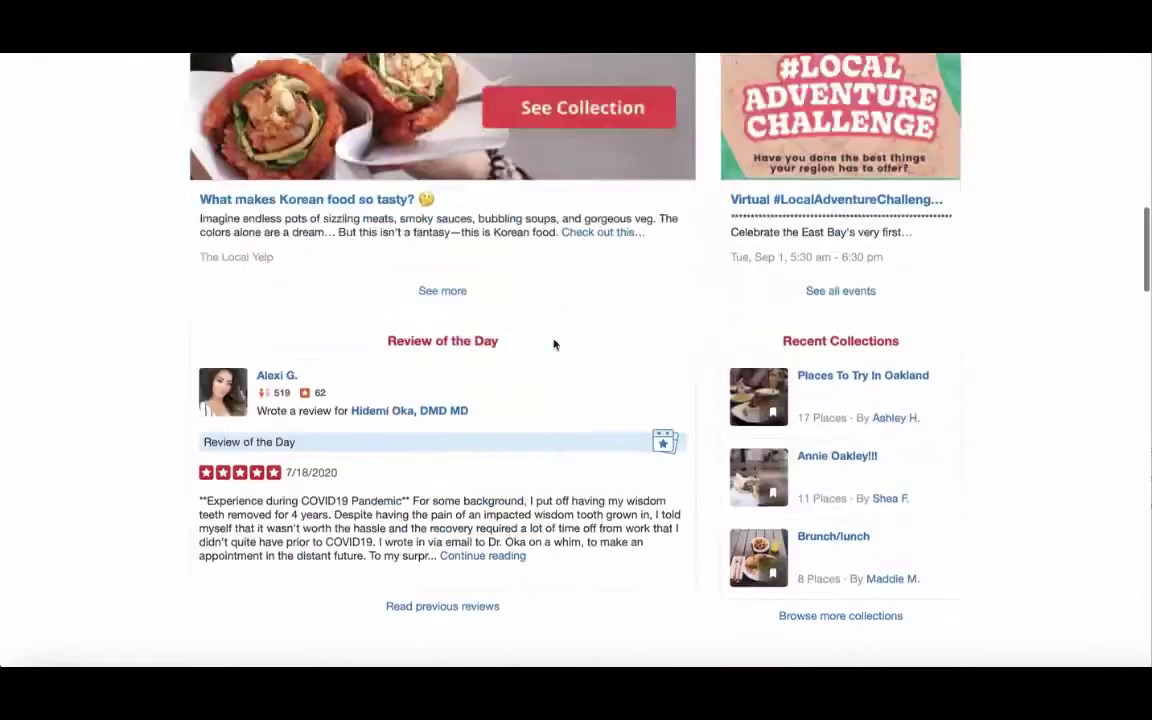
scroll(555, 344, "up", 5)
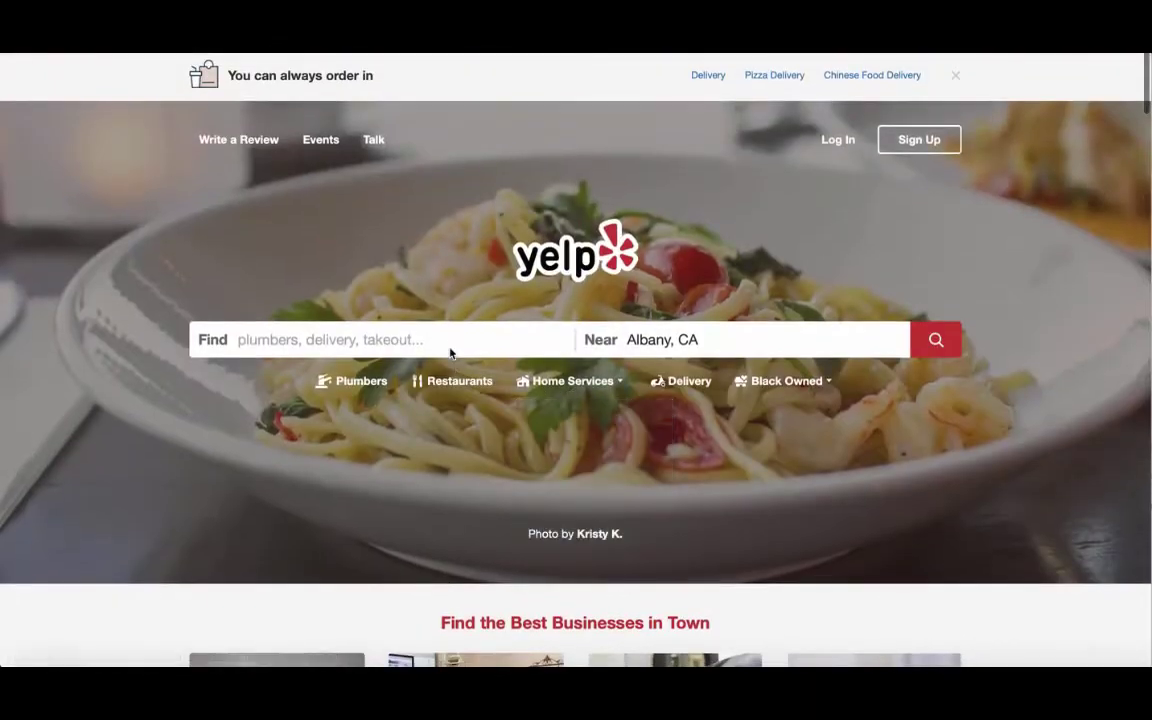
- Search for Restaurants near Albany, CA and scroll the results back to Thai Corner
left_click(450, 352)
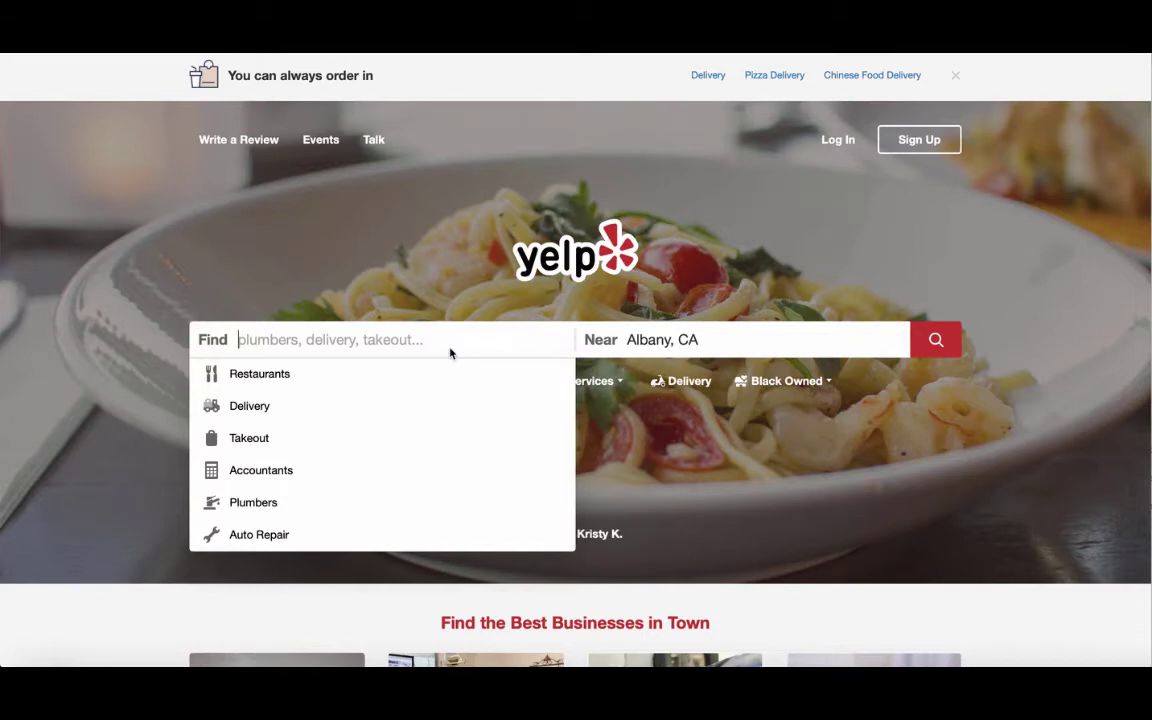
left_click(259, 373)
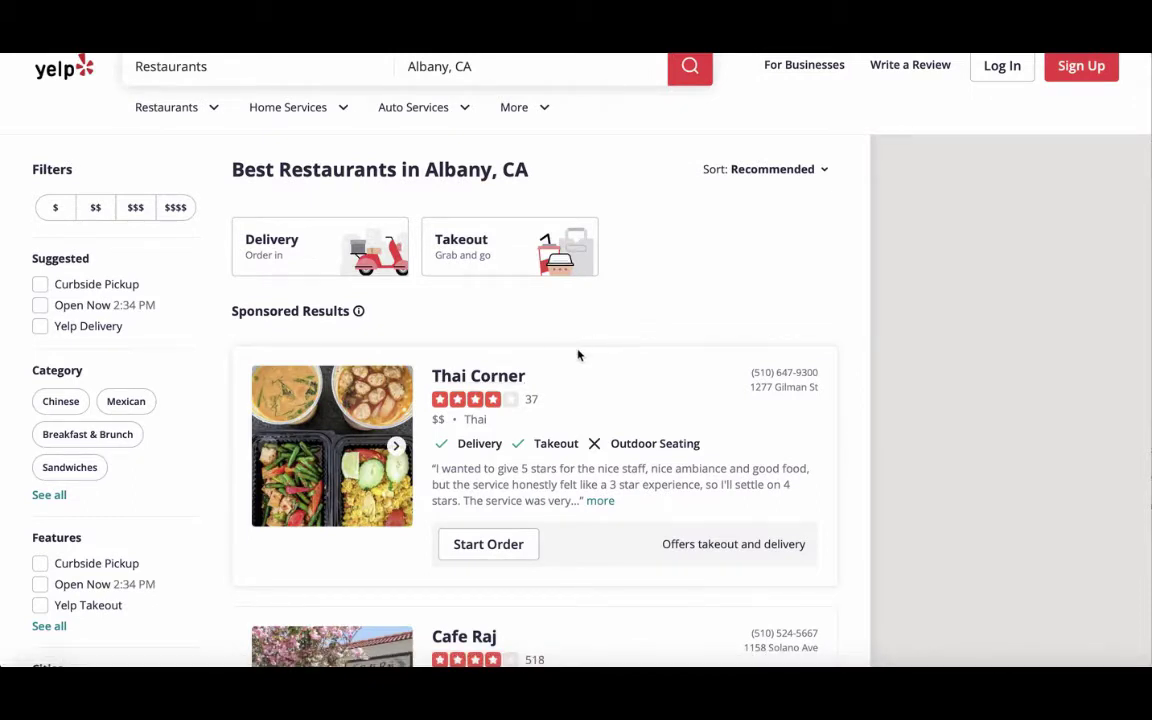
scroll(599, 368, "down", 4)
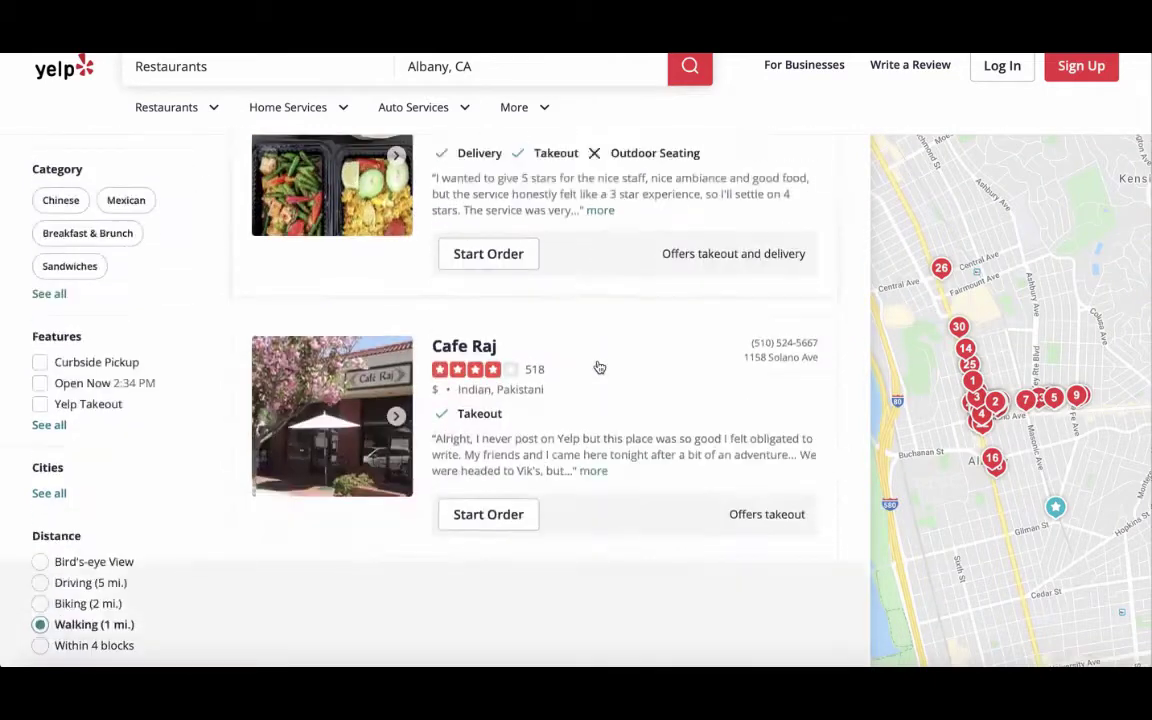
scroll(600, 318, "up", 1)
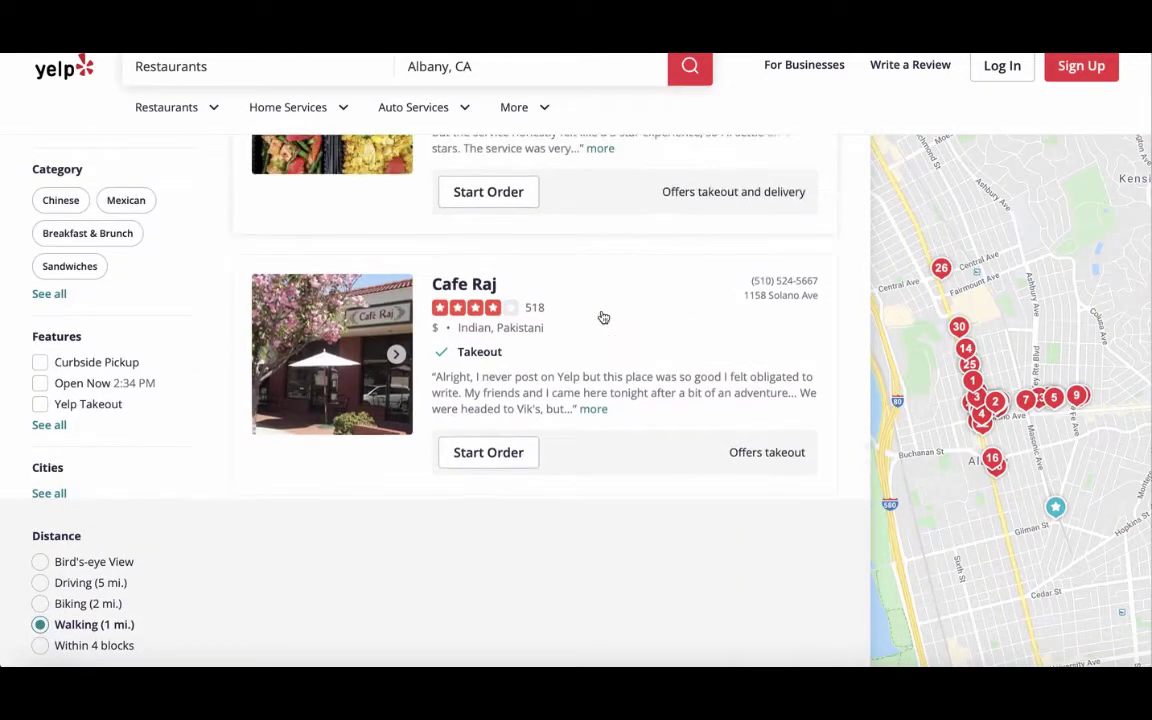
scroll(455, 254, "up", 2)
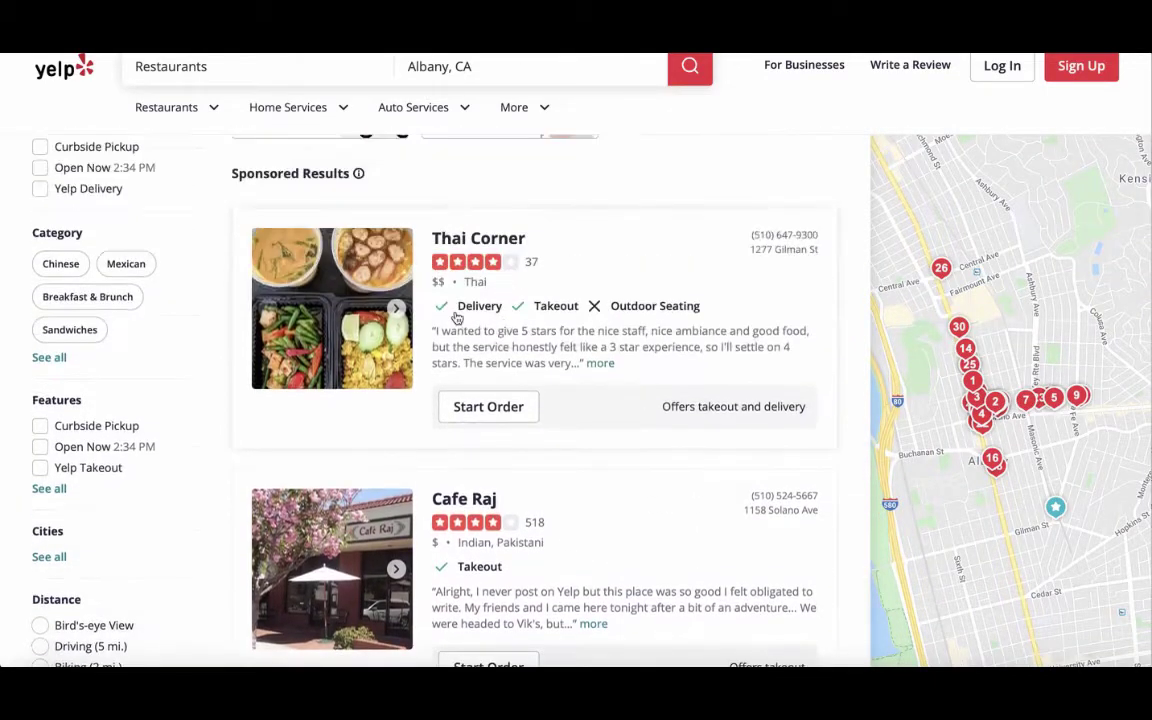
- Open the Thai Corner business page from the Albany restaurant results
left_click(478, 238)
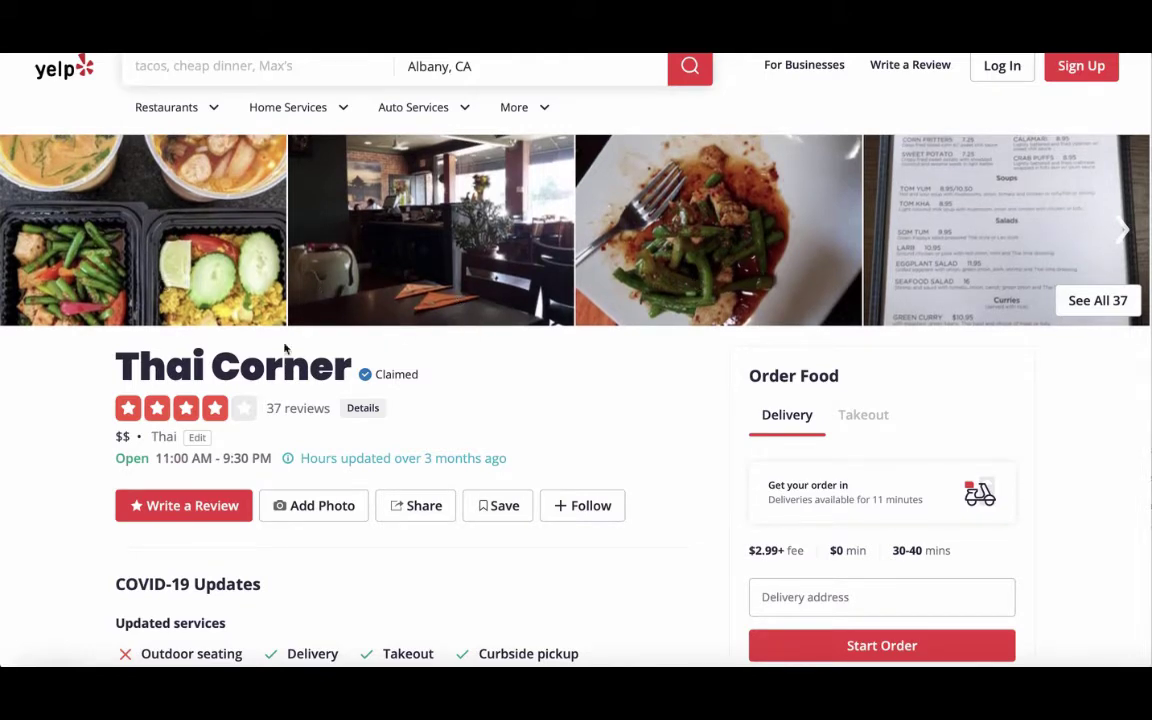
mouse_move(380, 374)
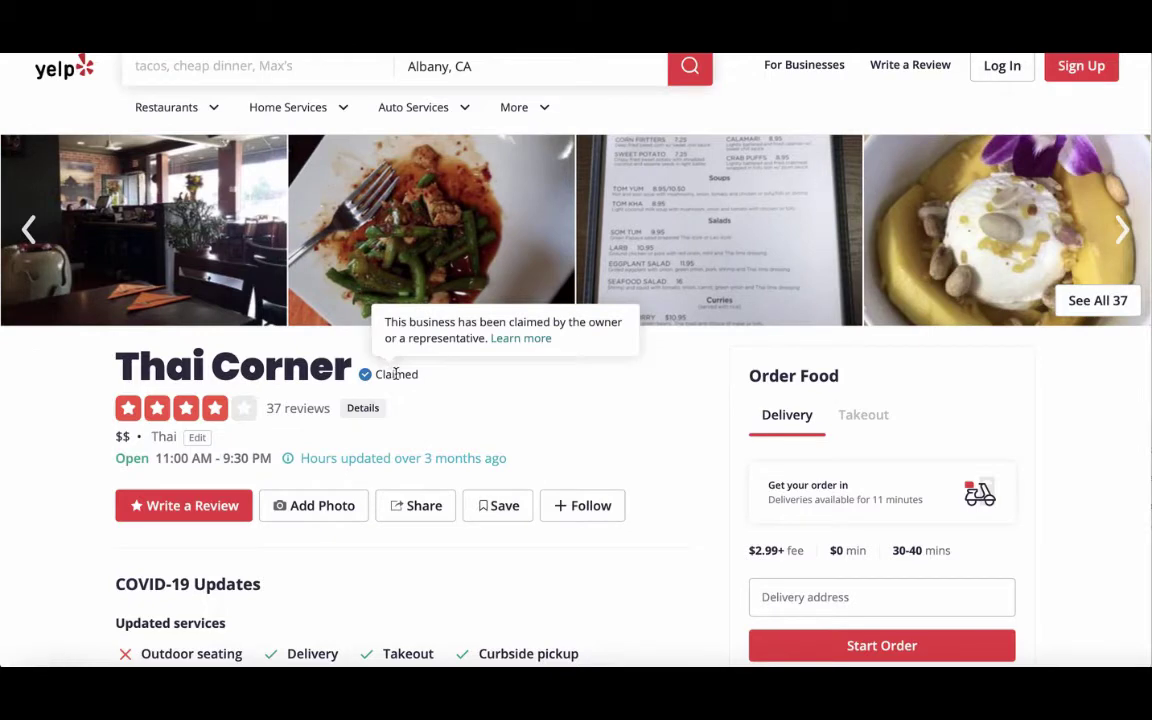
scroll(444, 379, "down", 1)
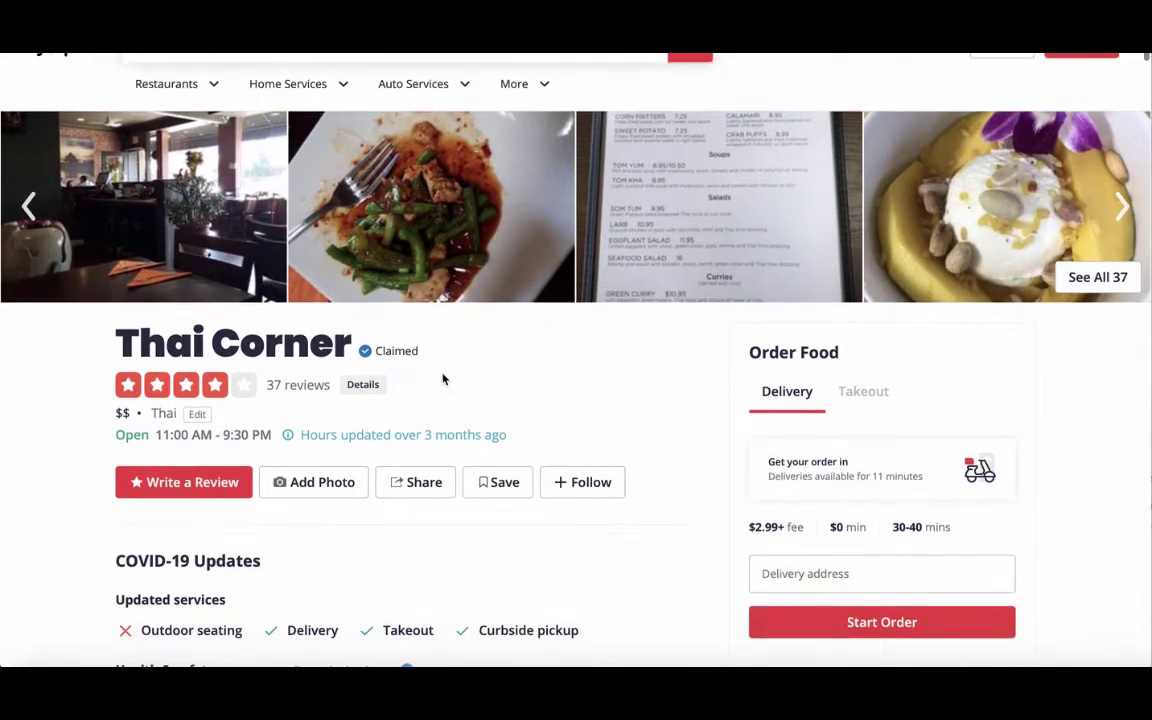
scroll(444, 379, "up", 1)
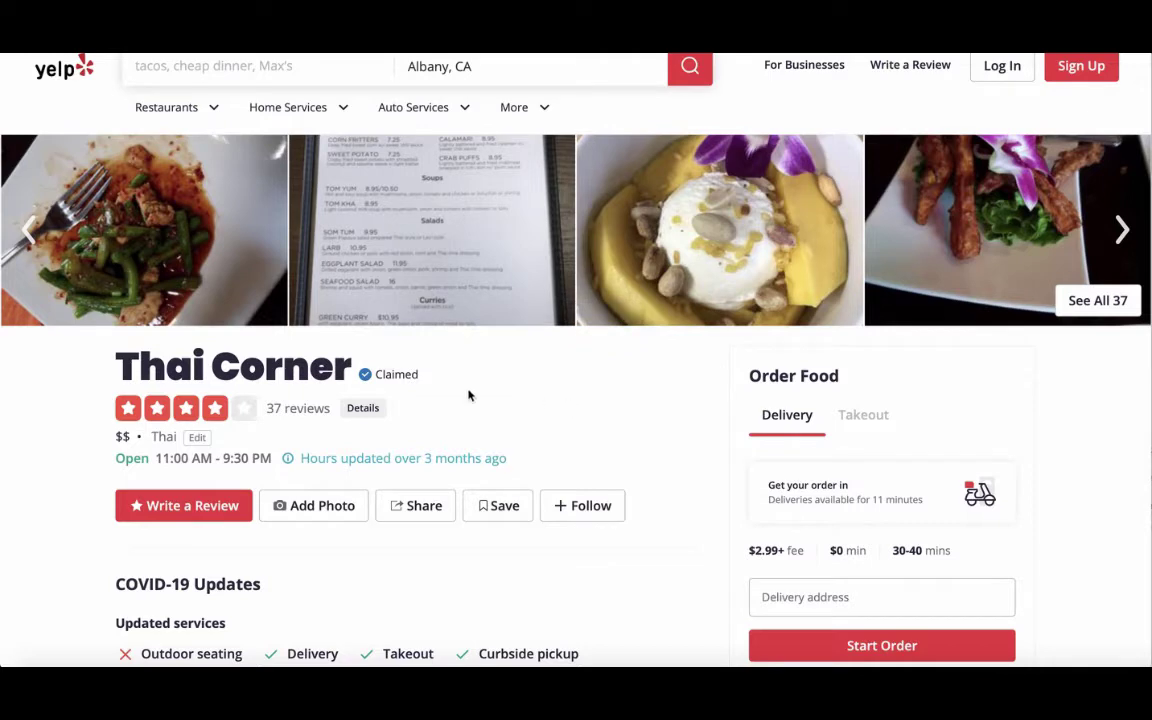
scroll(533, 405, "down", 2)
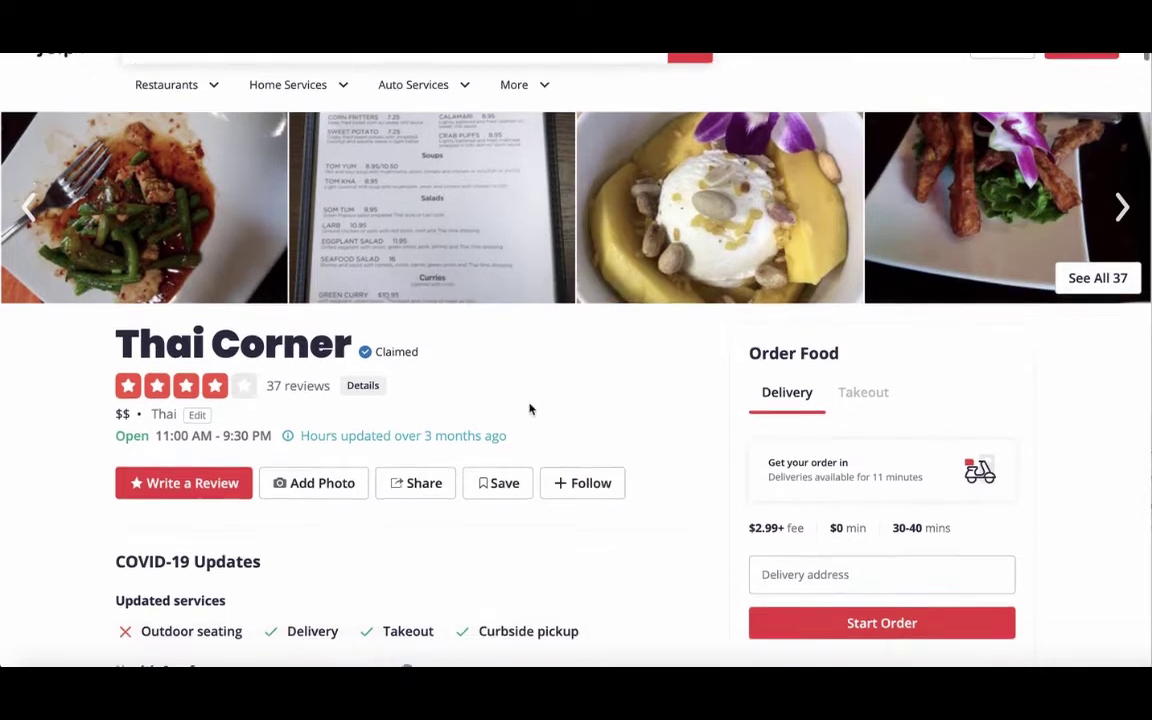
scroll(531, 410, "up", 1)
scroll(531, 410, "up", 1)
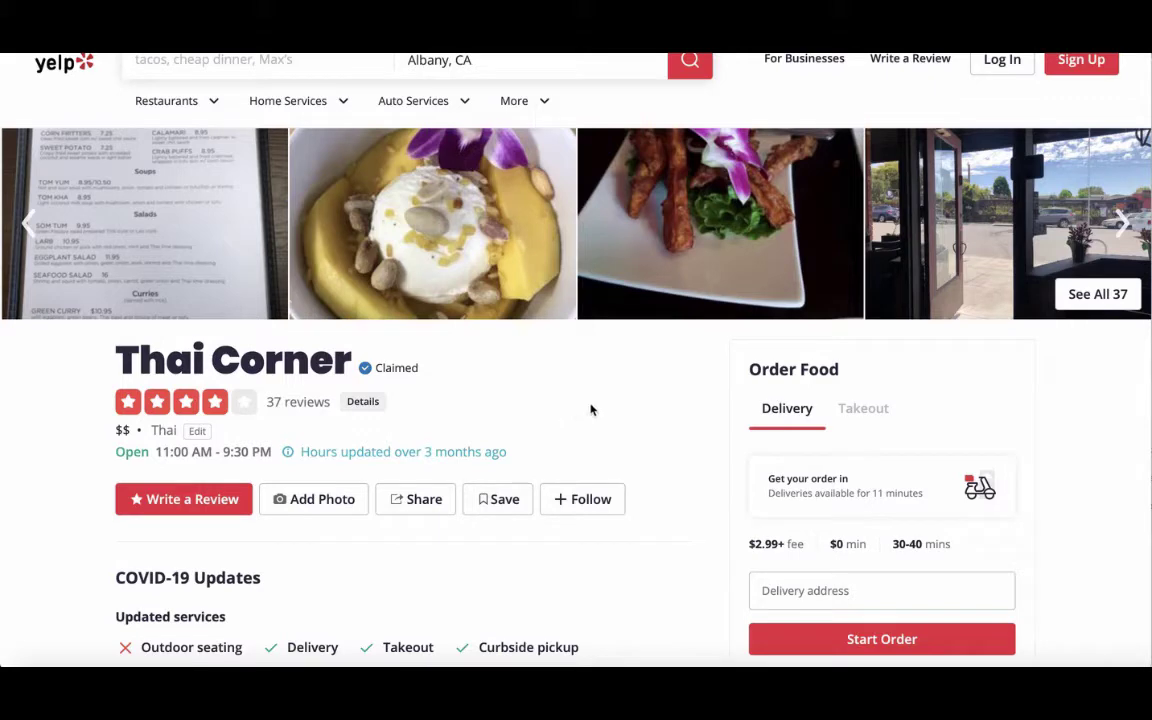
- Scroll through Thai Corner's page to view its Claimed badge, website and Full menu links
scroll(590, 409, "down", 6)
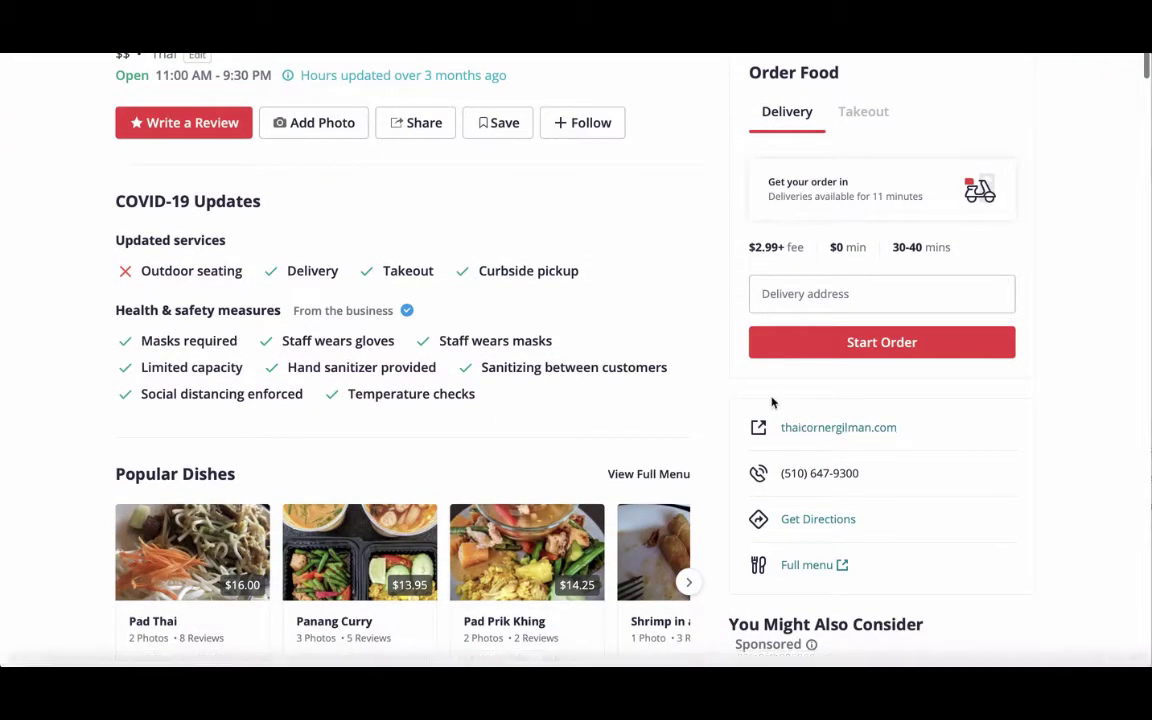
scroll(699, 404, "up", 2)
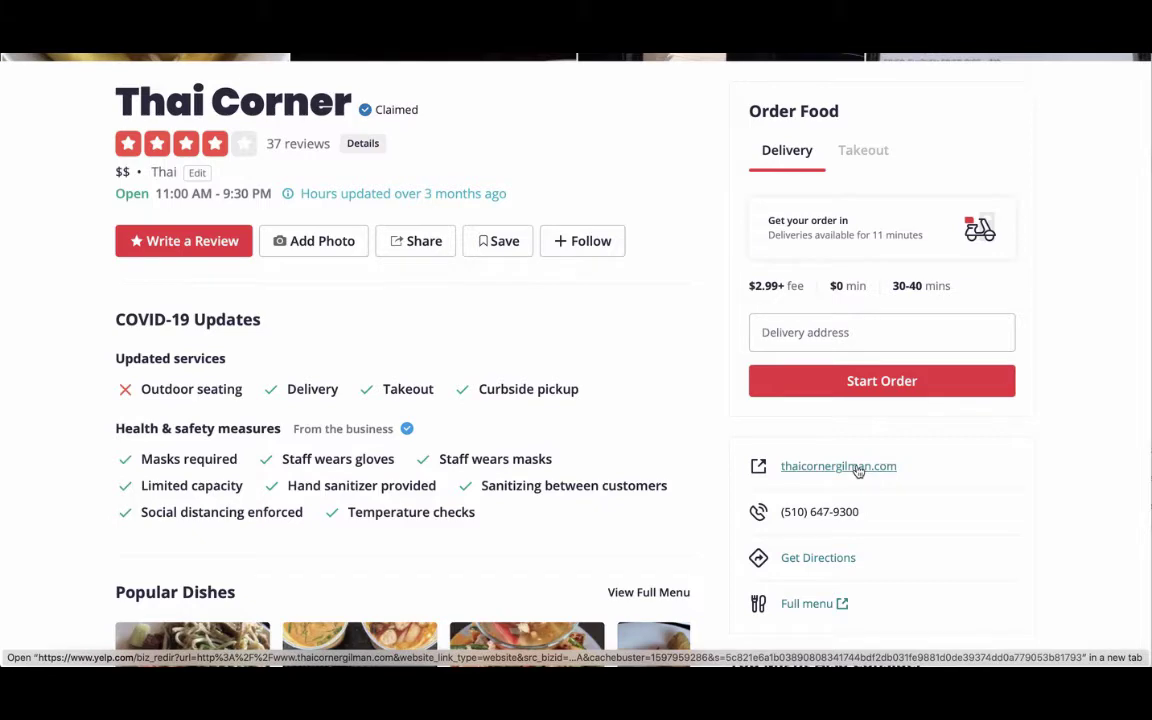
scroll(735, 447, "up", 2)
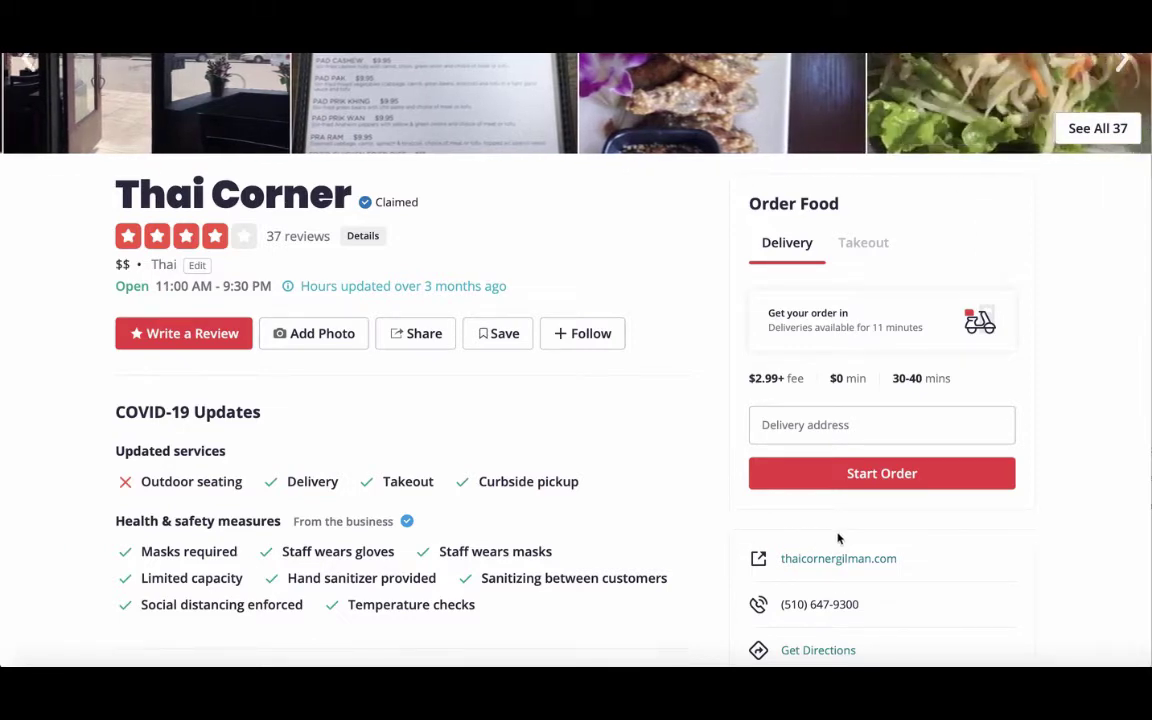
scroll(705, 497, "up", 2)
scroll(707, 496, "down", 3)
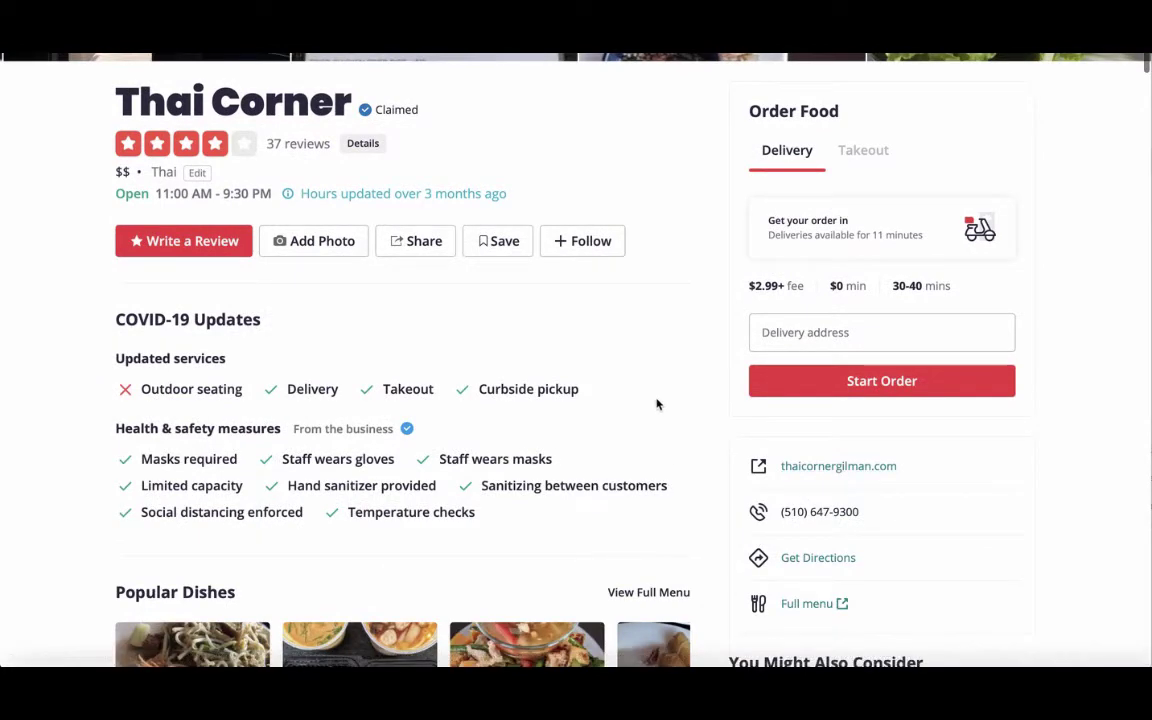
scroll(658, 404, "up", 3)
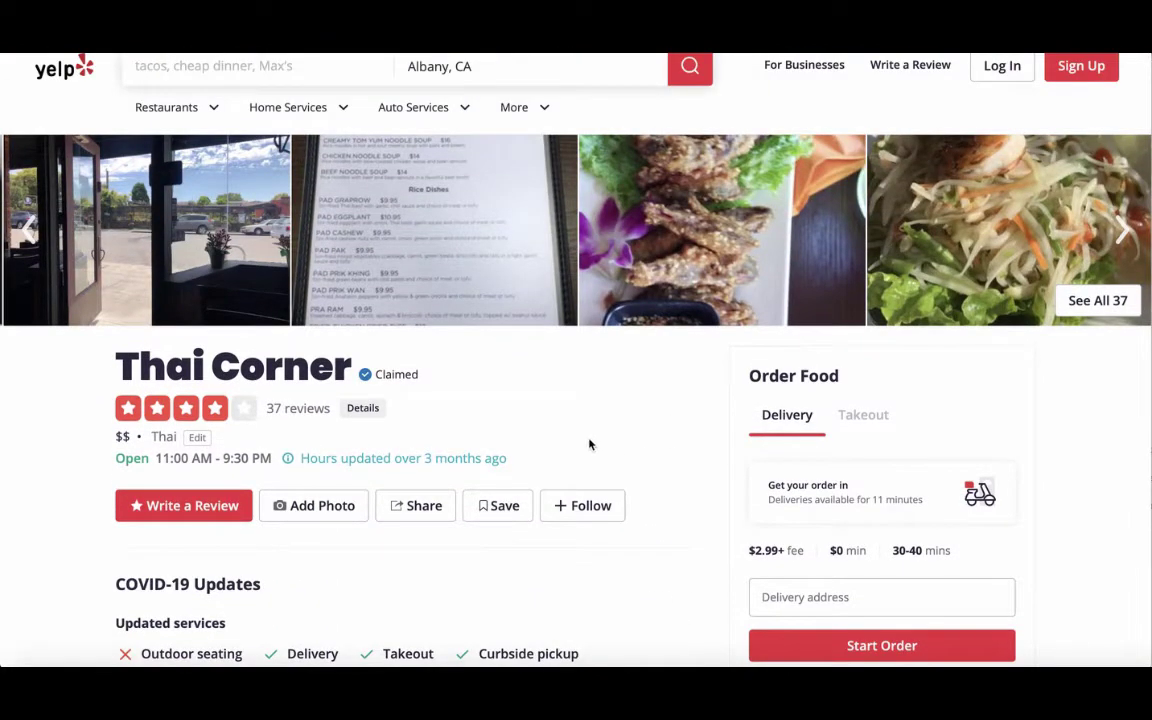
scroll(710, 548, "down", 1)
scroll(710, 548, "down", 2)
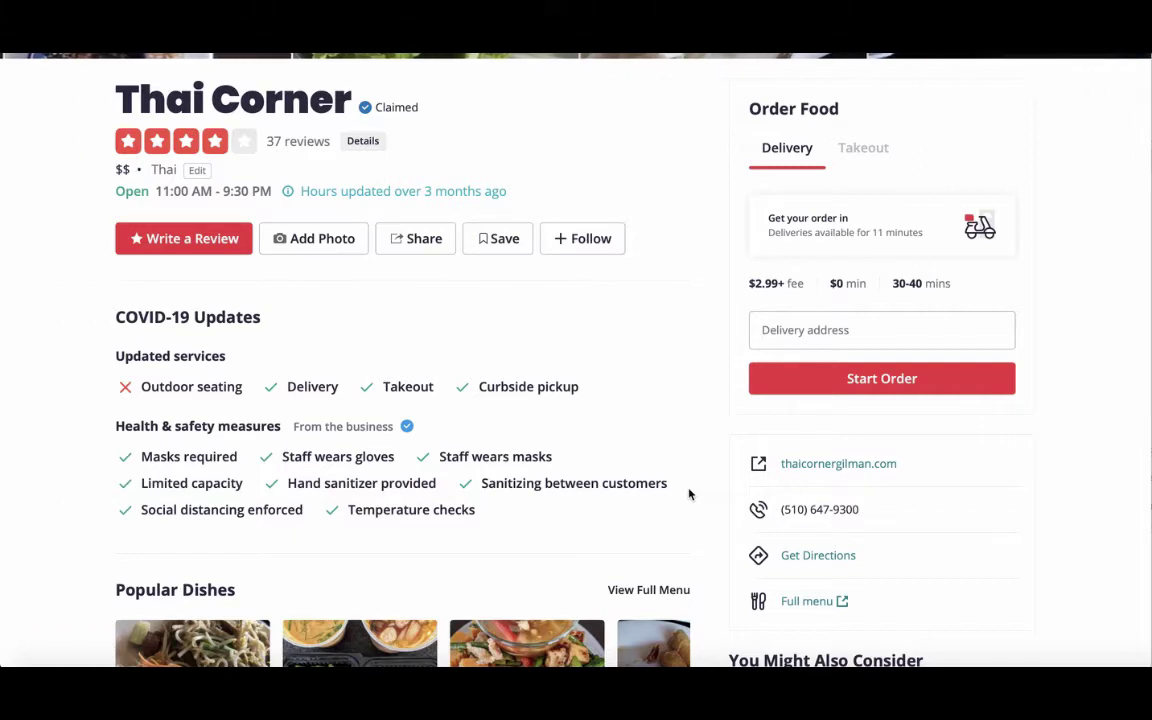
scroll(705, 467, "up", 1)
scroll(705, 467, "up", 3)
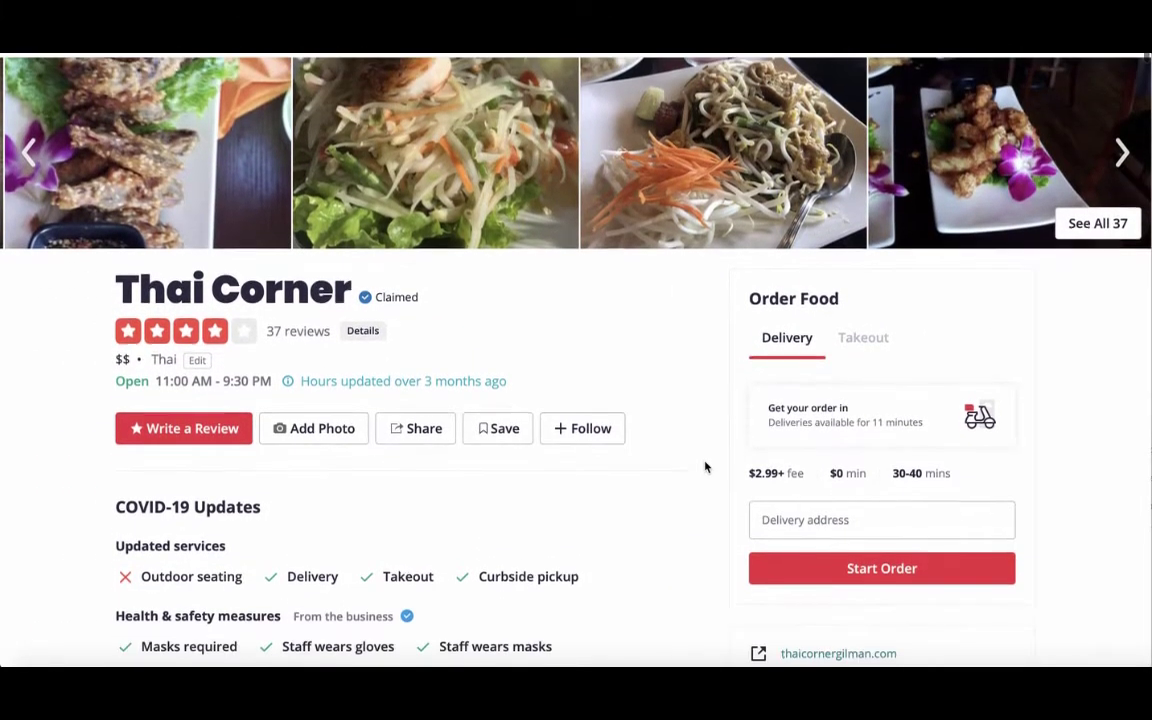
scroll(705, 467, "down", 4)
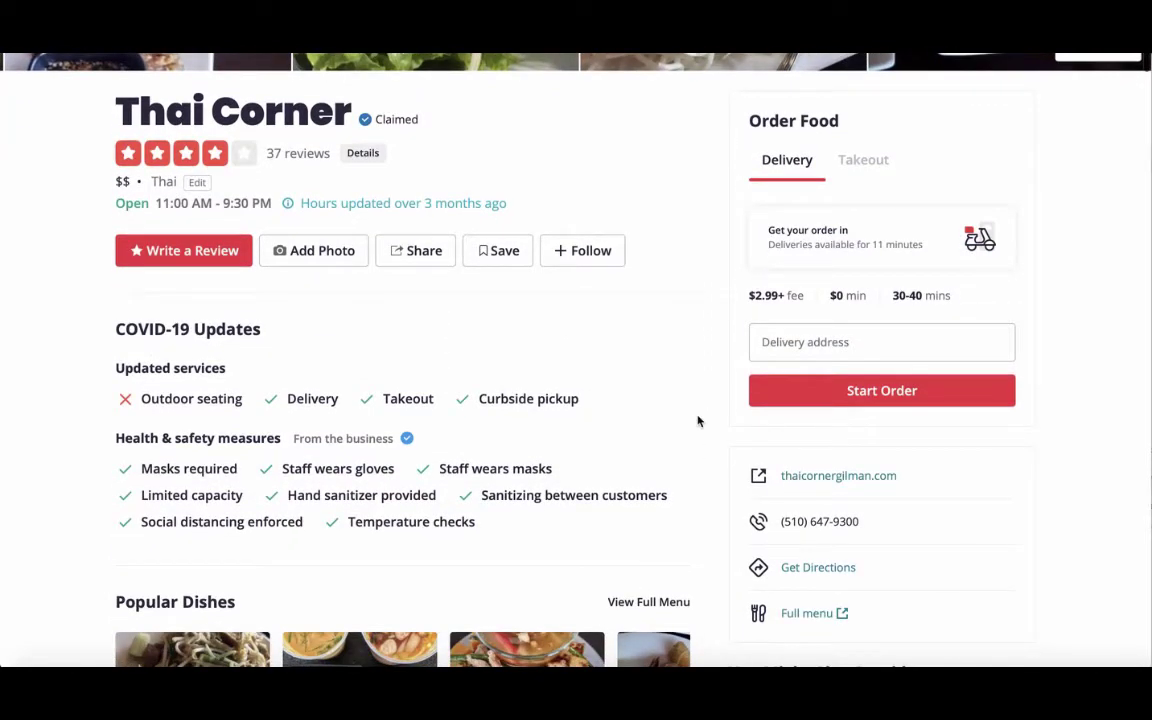
scroll(689, 424, "up", 5)
scroll(676, 470, "down", 1)
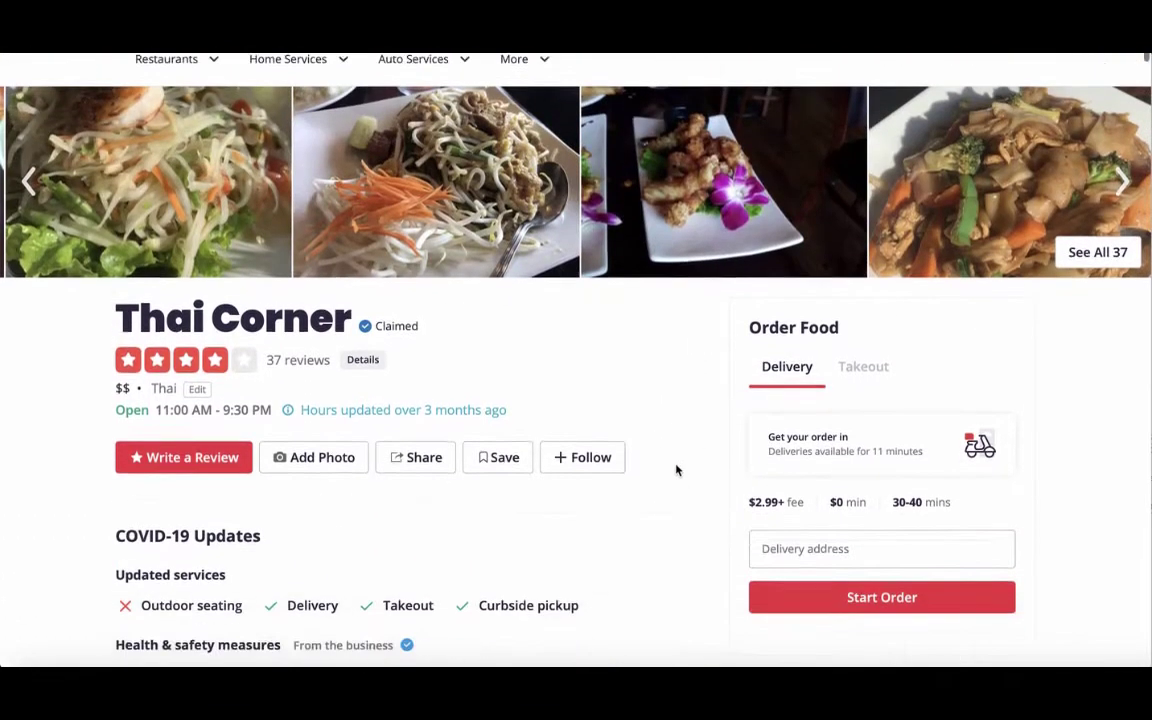
scroll(676, 470, "up", 1)
scroll(676, 470, "down", 4)
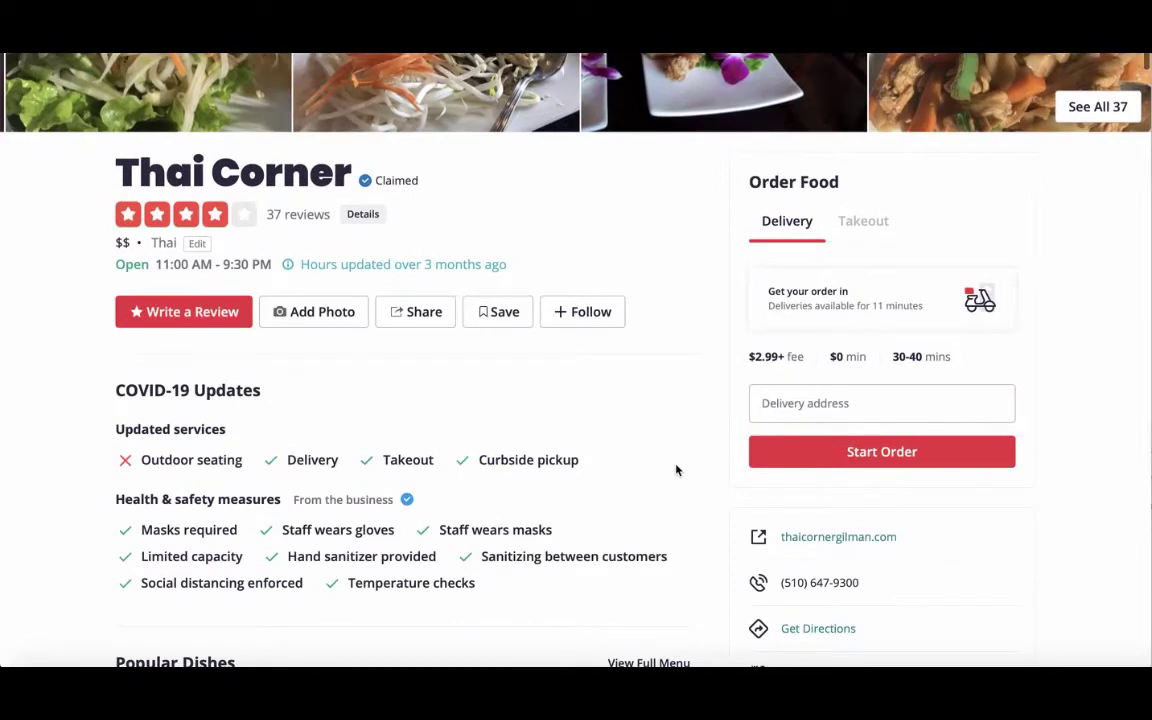
scroll(676, 470, "up", 4)
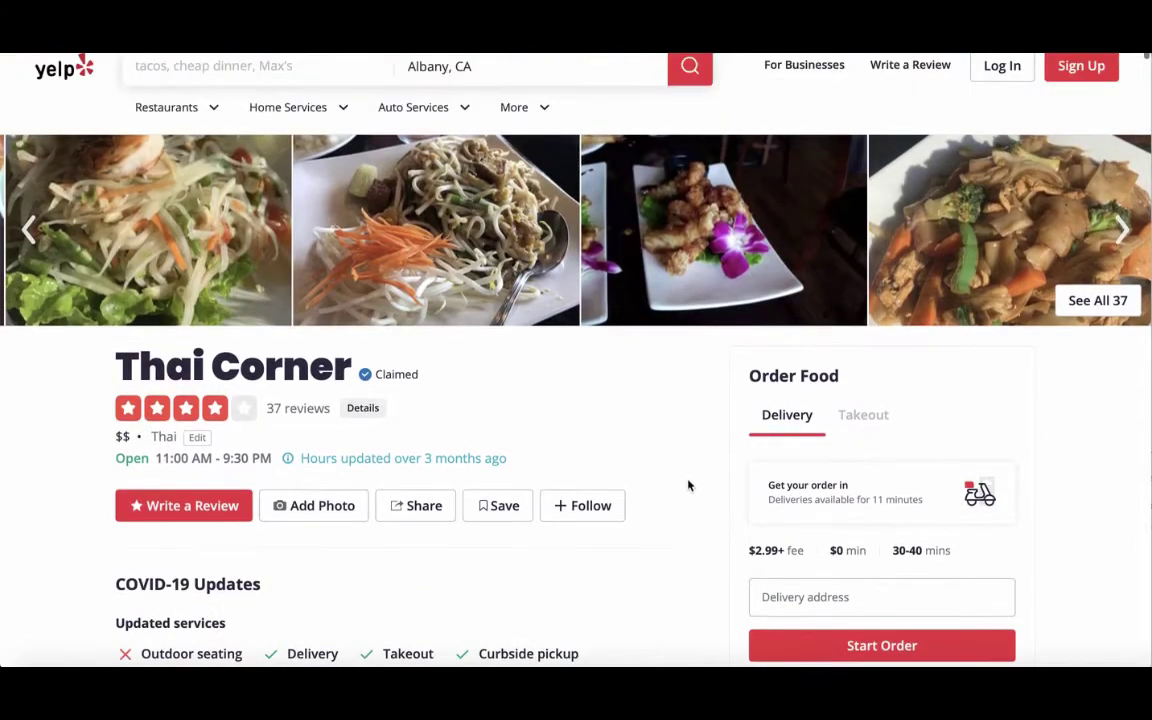
scroll(688, 485, "down", 5)
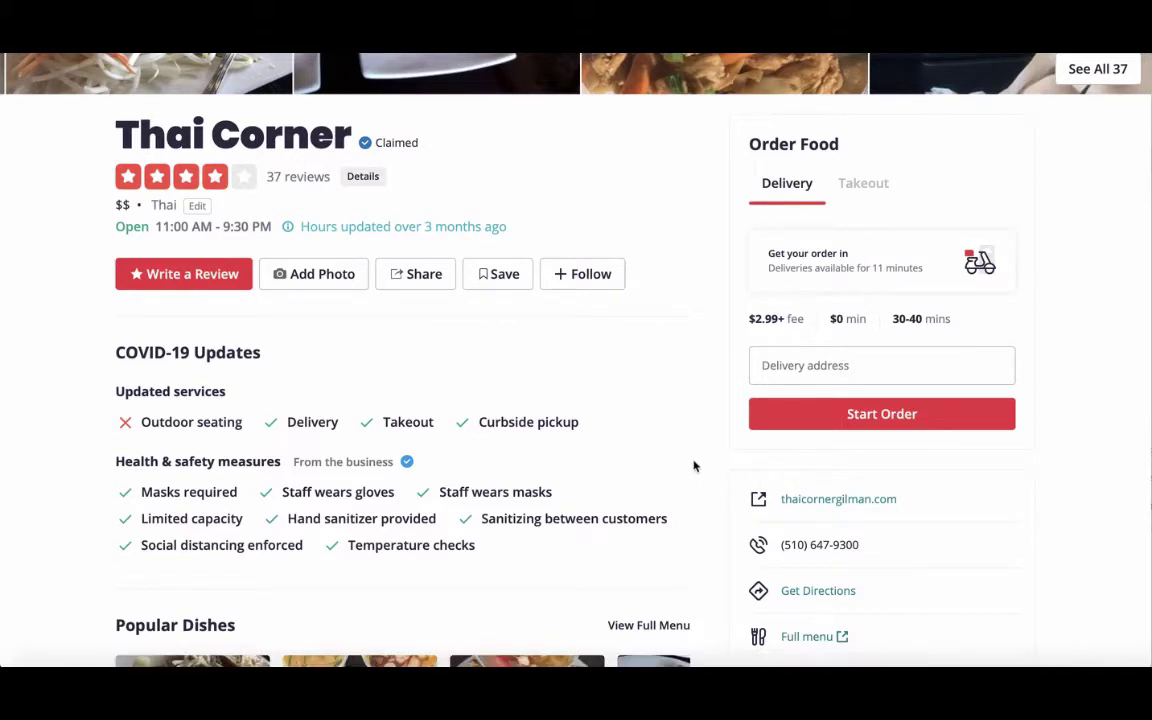
scroll(693, 466, "up", 5)
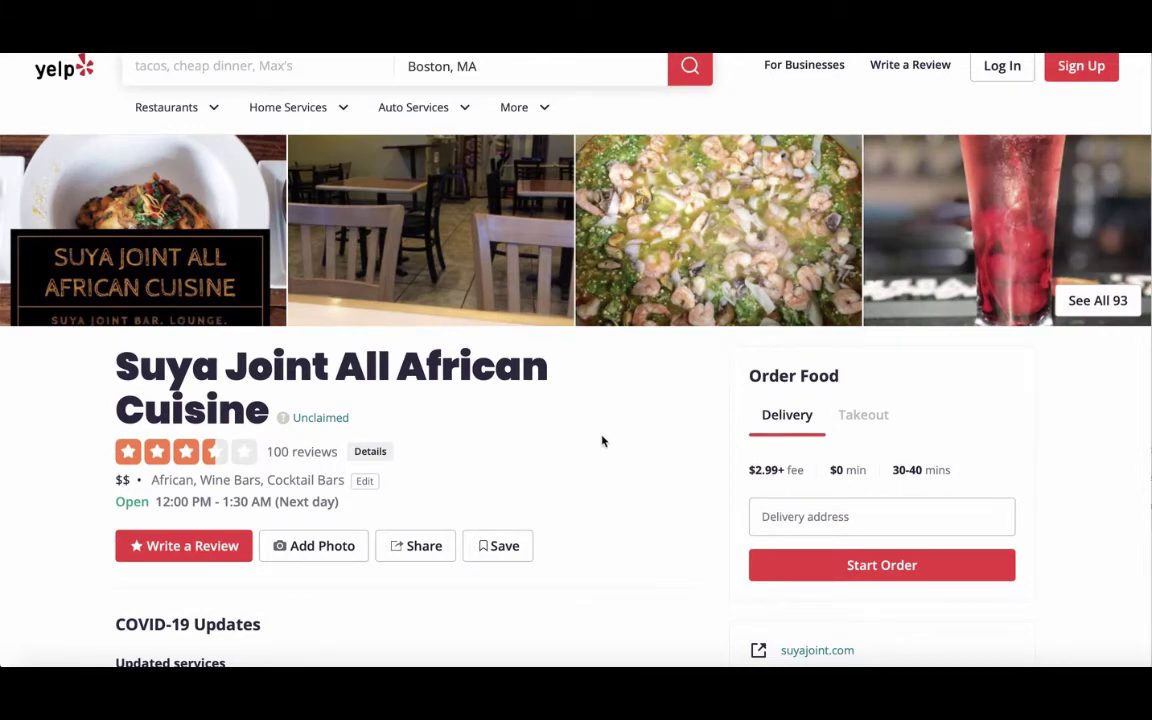
- Check the Suya Joint All African Cuisine page and highlight the note explaining it is unclaimed
scroll(635, 450, "down", 4)
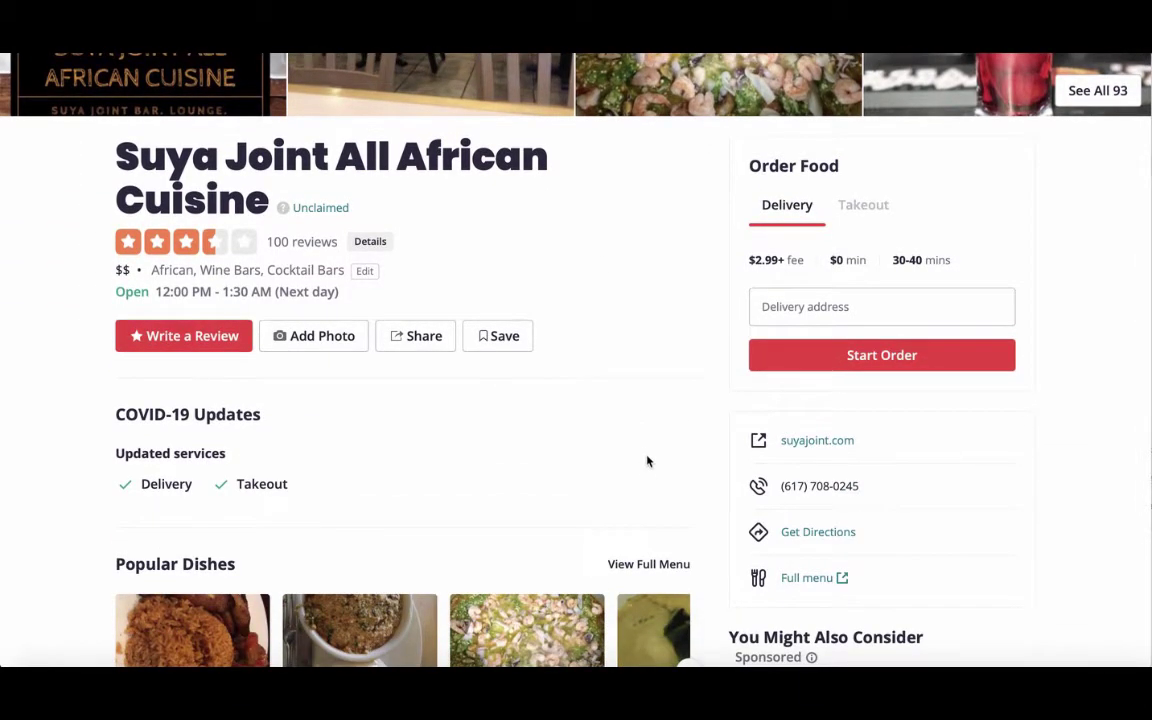
scroll(645, 465, "up", 1)
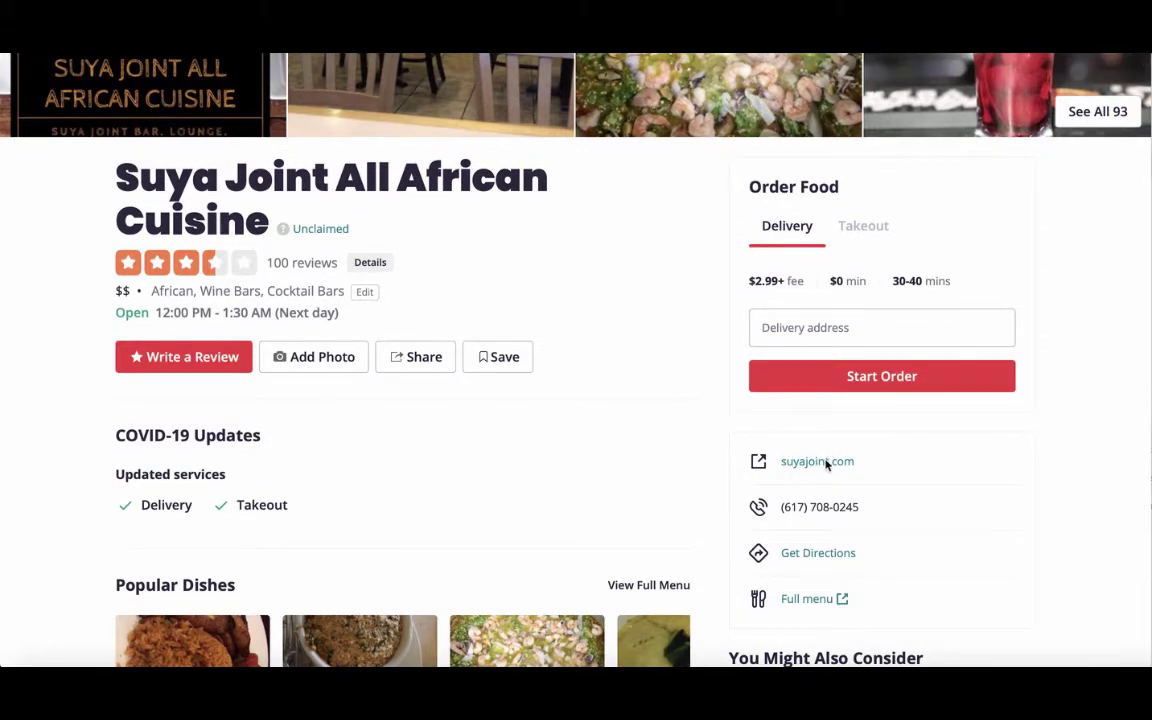
scroll(581, 404, "up", 3)
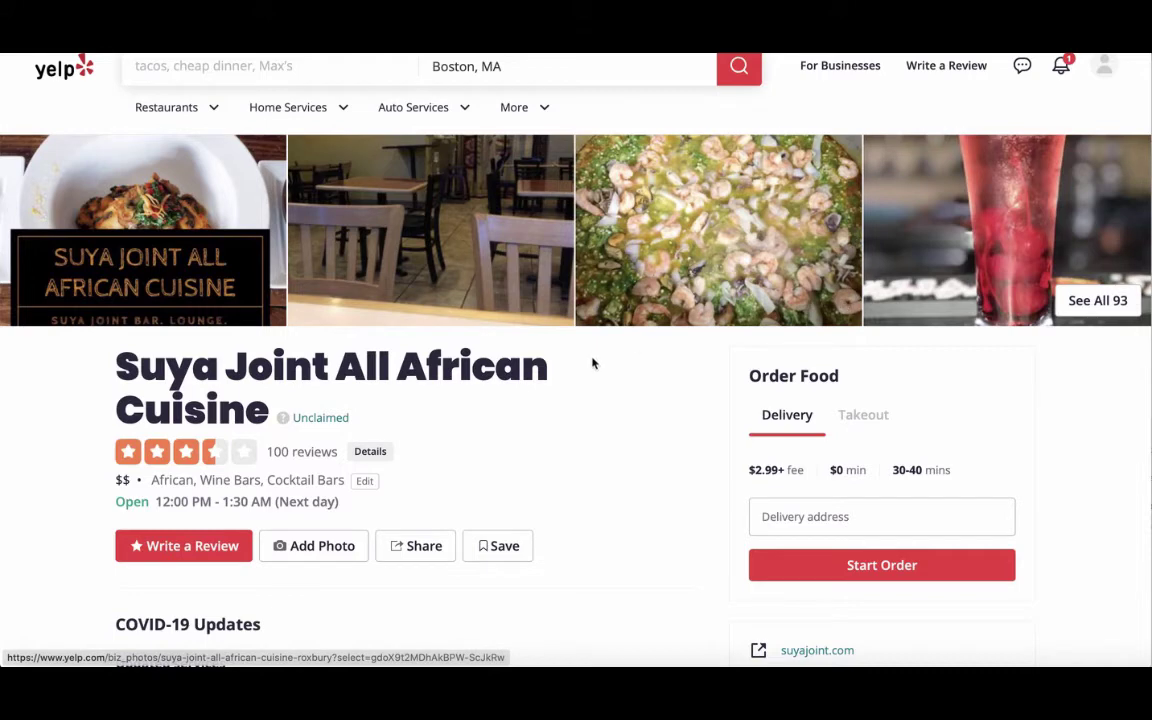
mouse_move(321, 426)
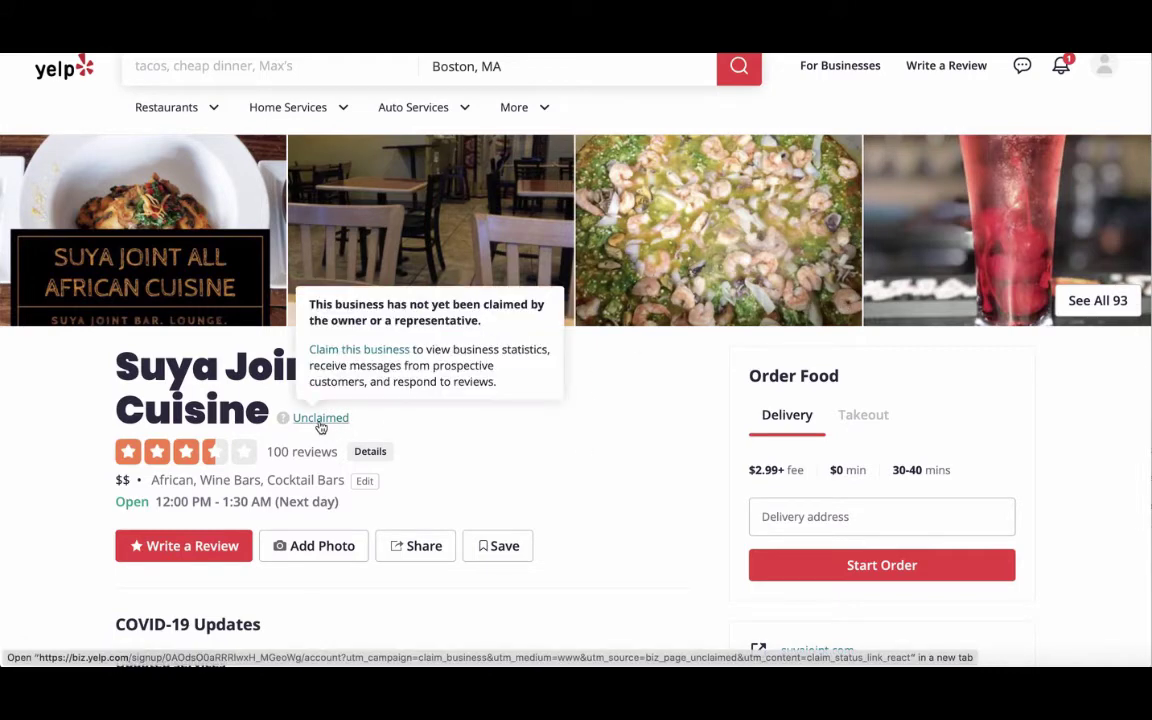
left_click_drag(310, 304, 380, 316)
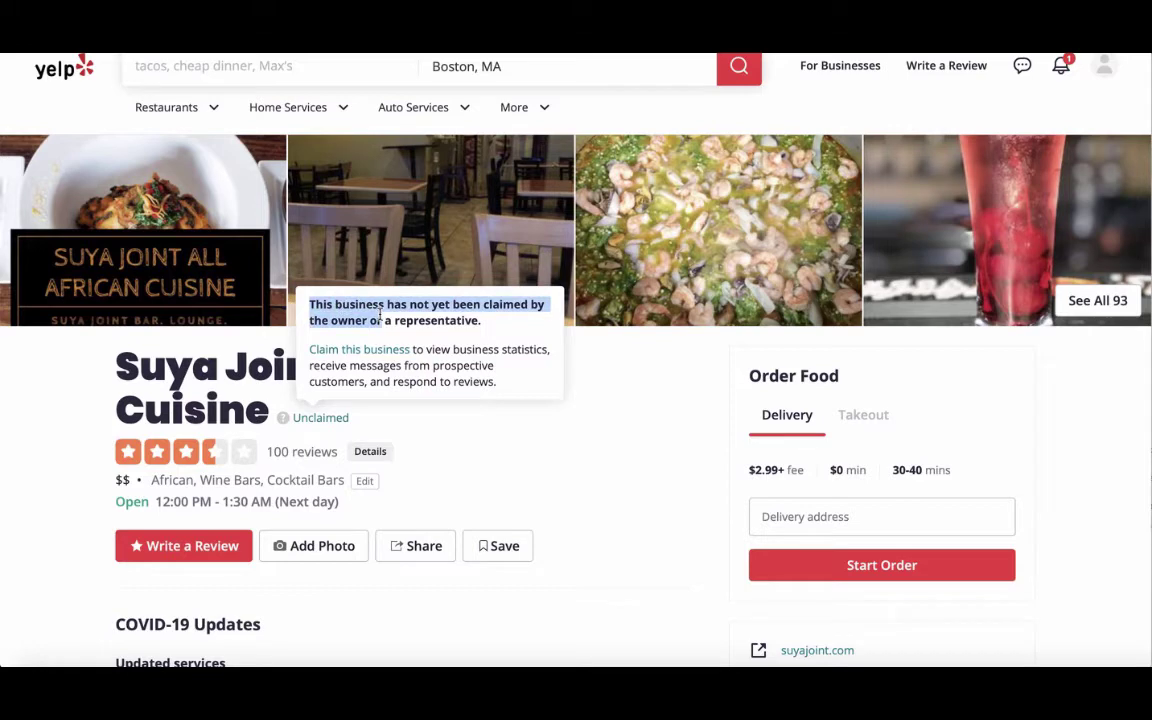
left_click_drag(378, 316, 383, 317)
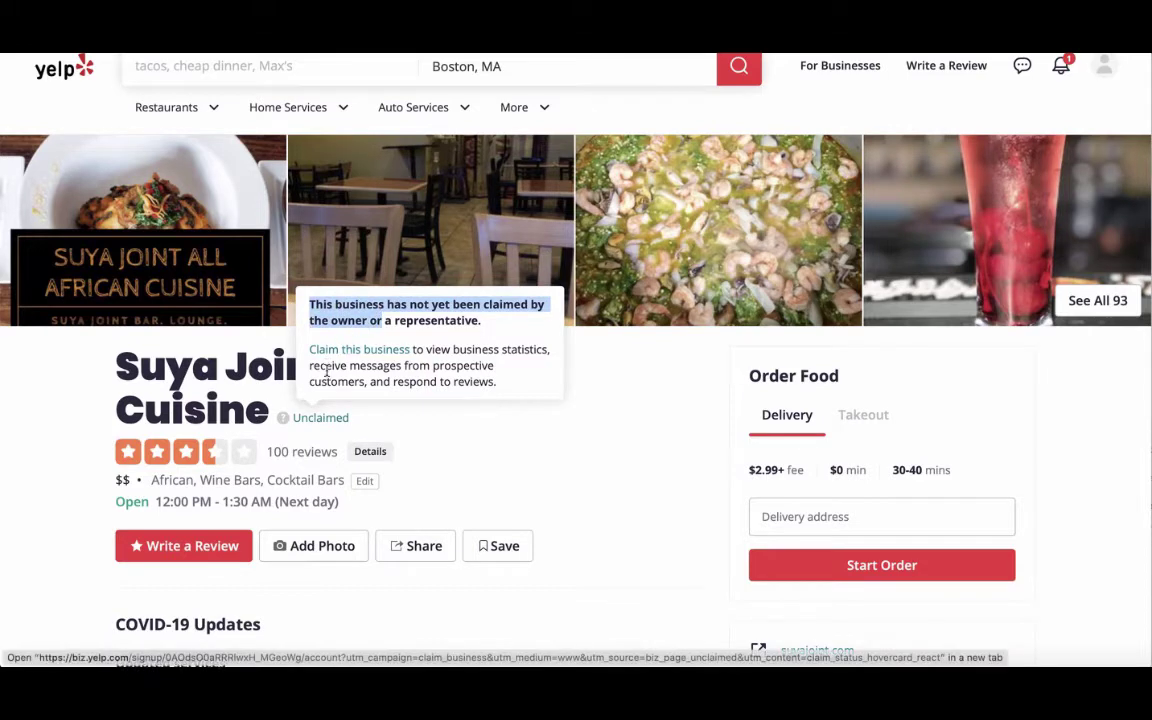
- Start claiming Suya Joint All African Cuisine and submit the business email to continue verification
left_click(345, 352)
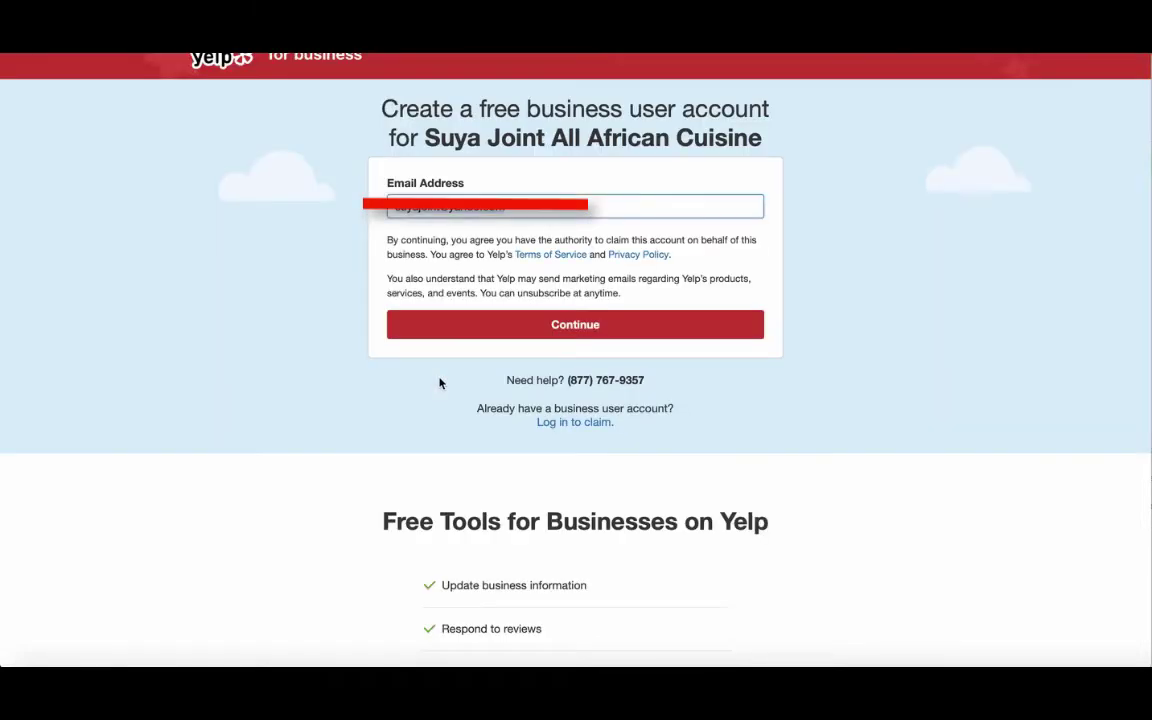
left_click(487, 330)
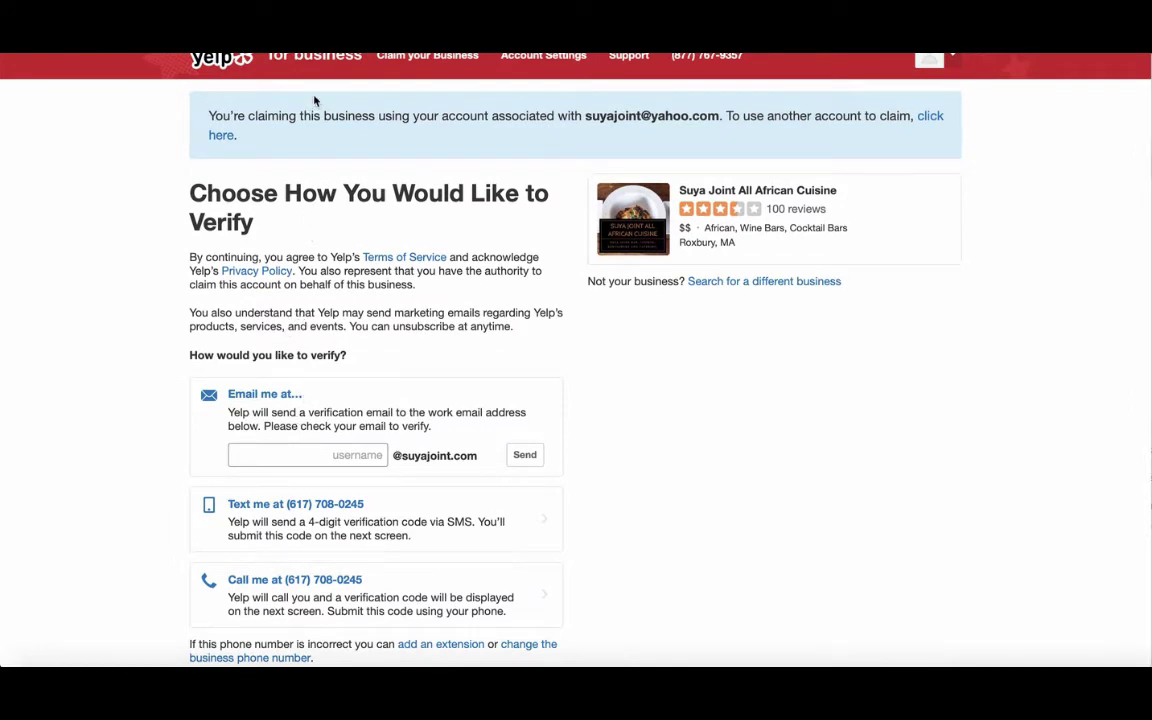
scroll(338, 257, "down", 1)
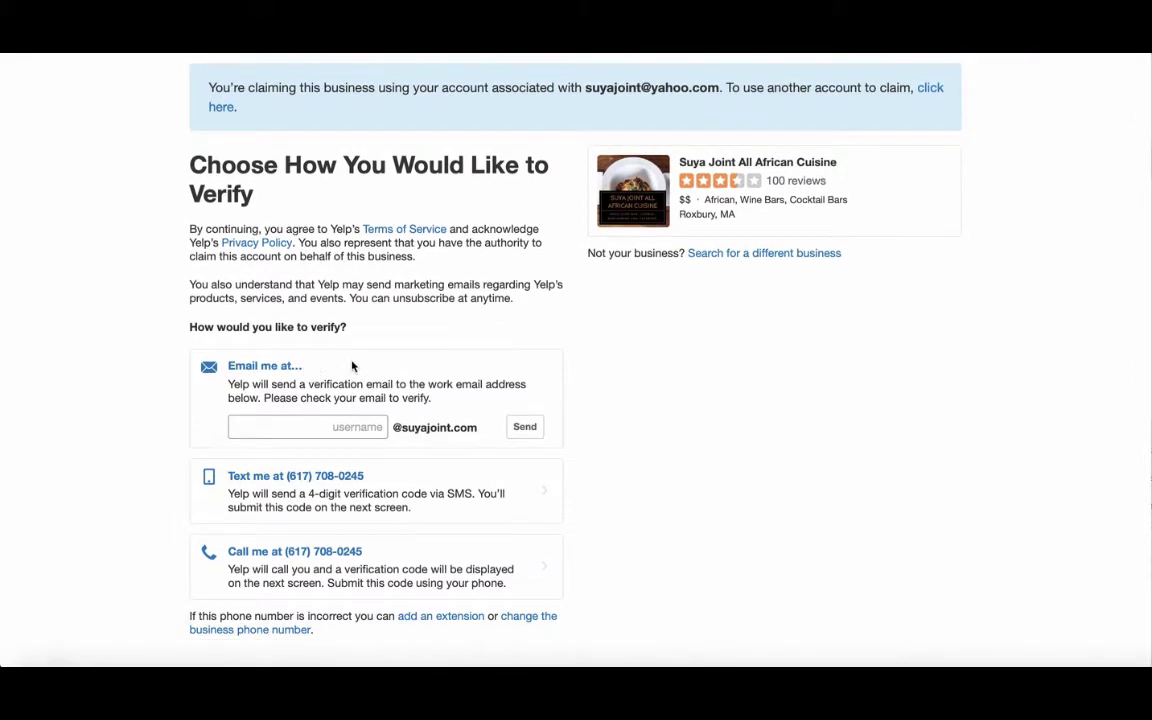
scroll(357, 361, "down", 1)
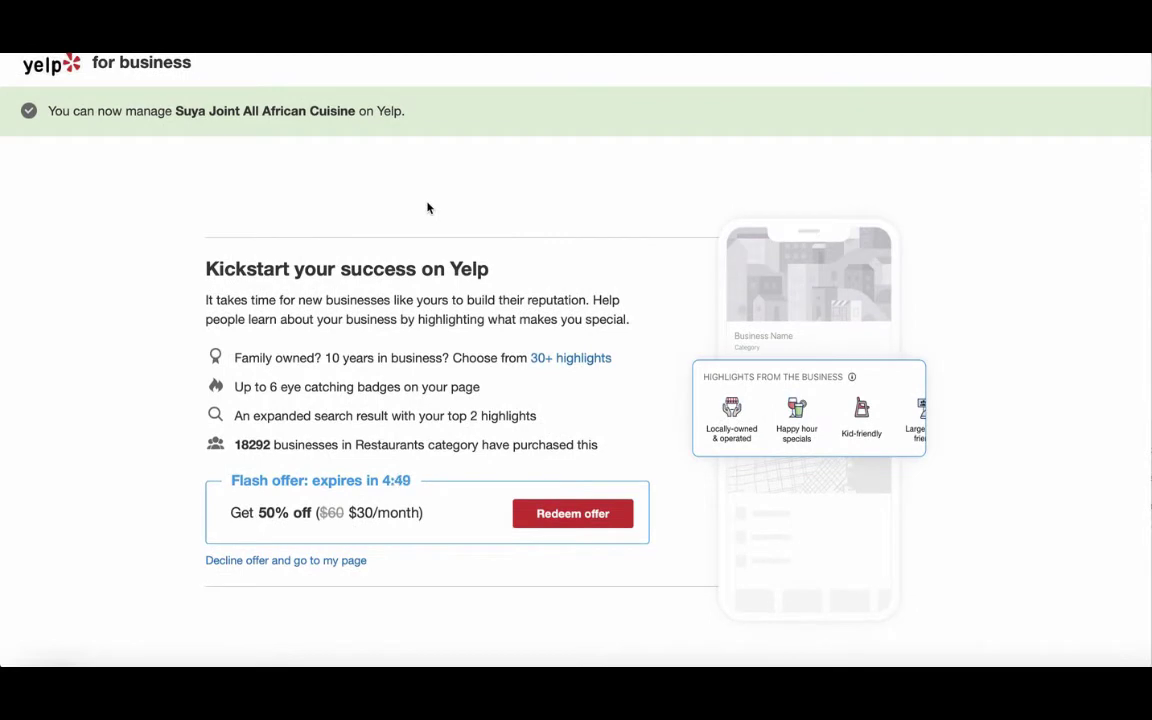
- Scroll down the 50%-off highlights offer page toward the decline option
scroll(427, 207, "down", 1)
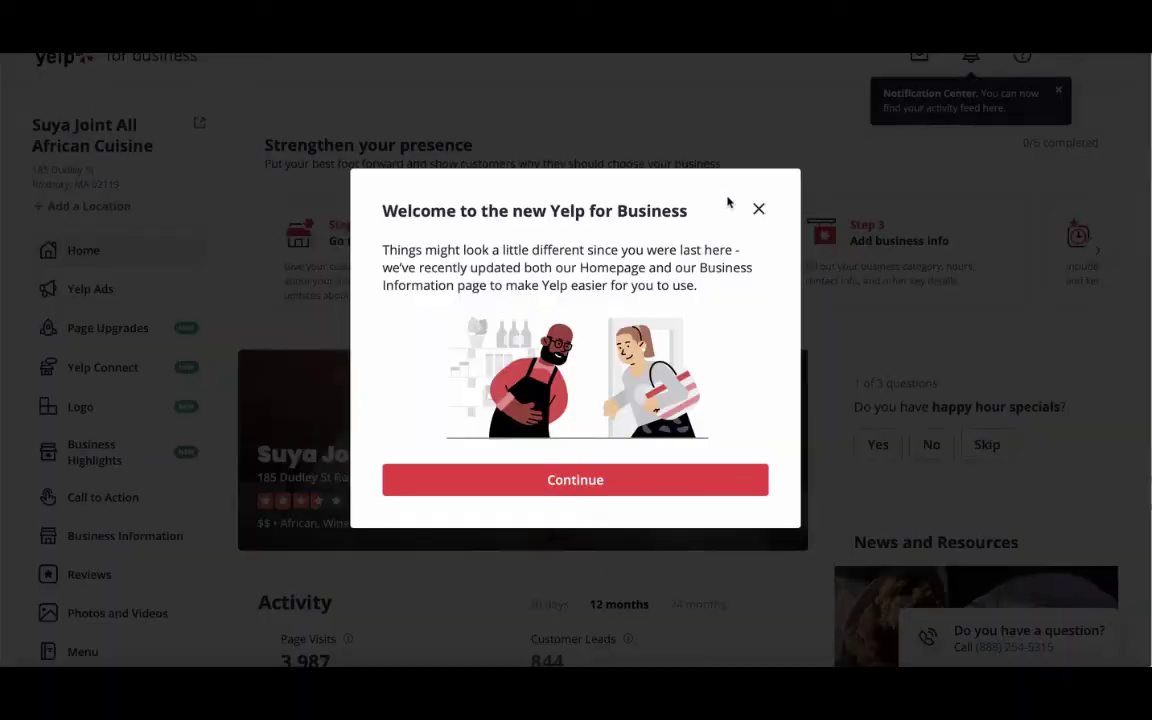
- Close the Welcome message and review the Home dashboard down to the About your audience stats
left_click(758, 210)
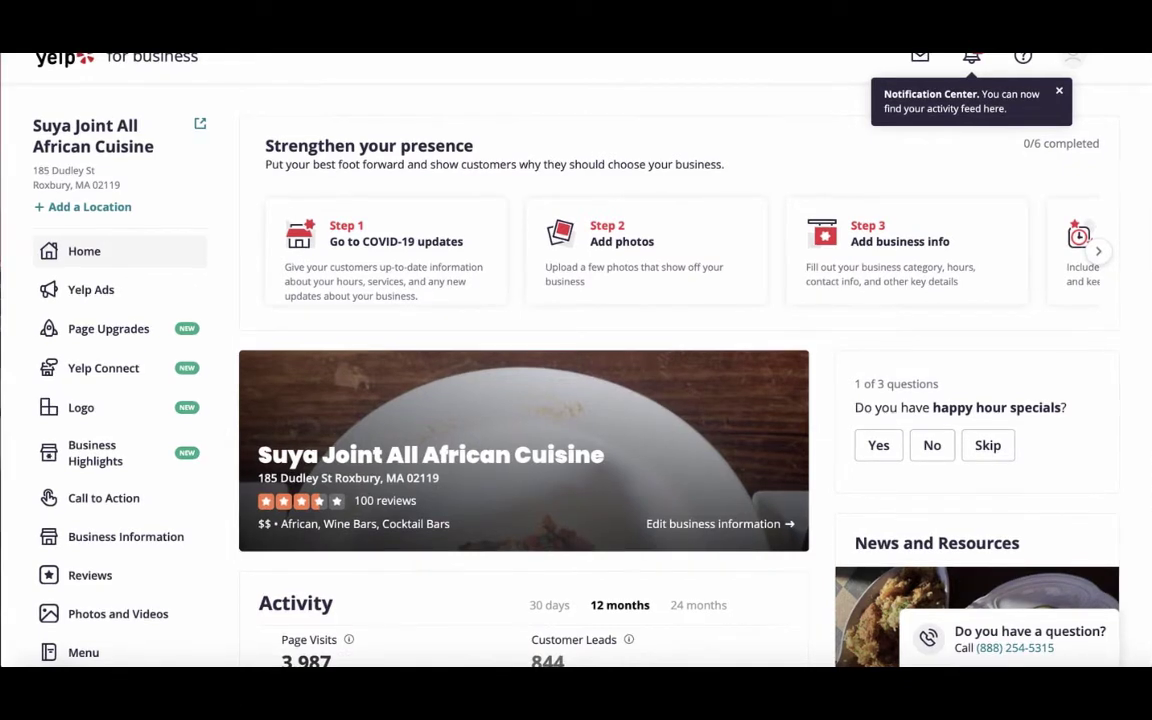
scroll(518, 360, "up", 1)
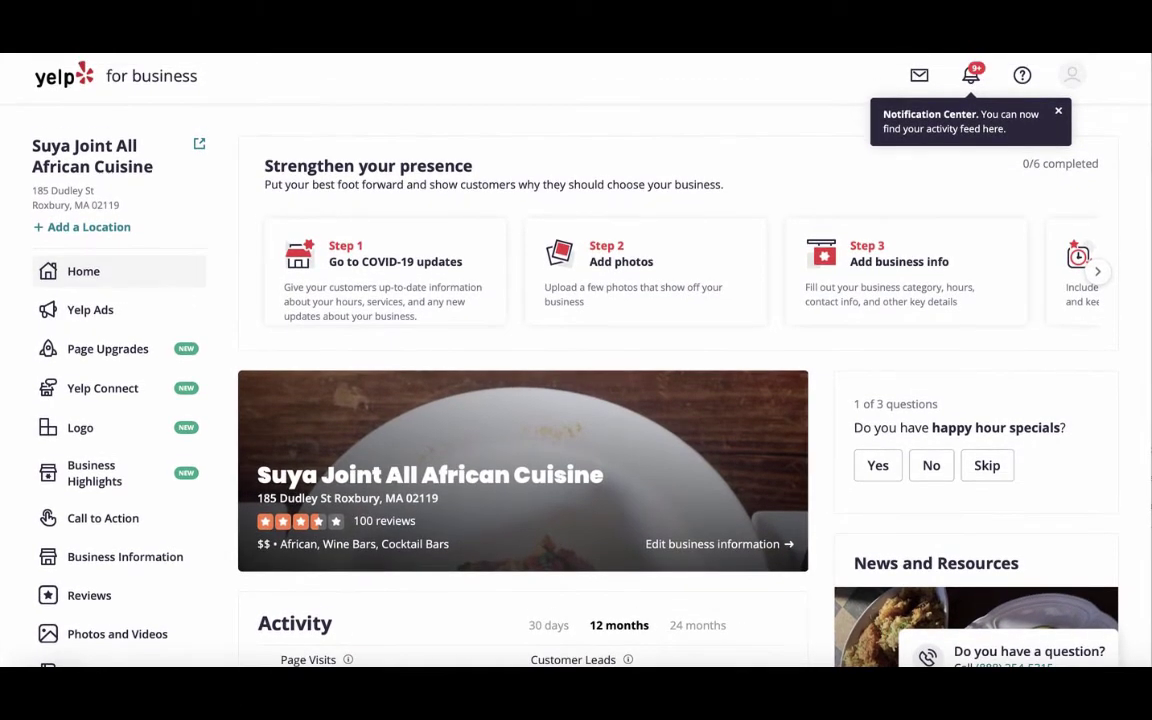
scroll(760, 352, "down", 1)
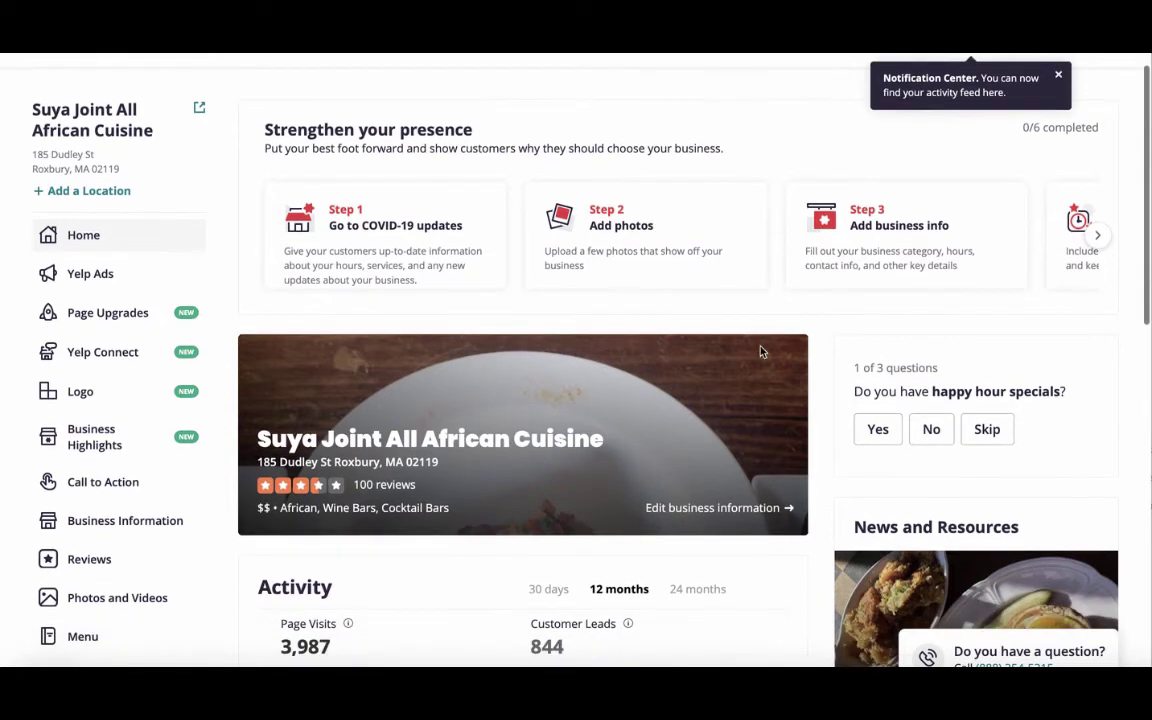
scroll(432, 408, "down", 2)
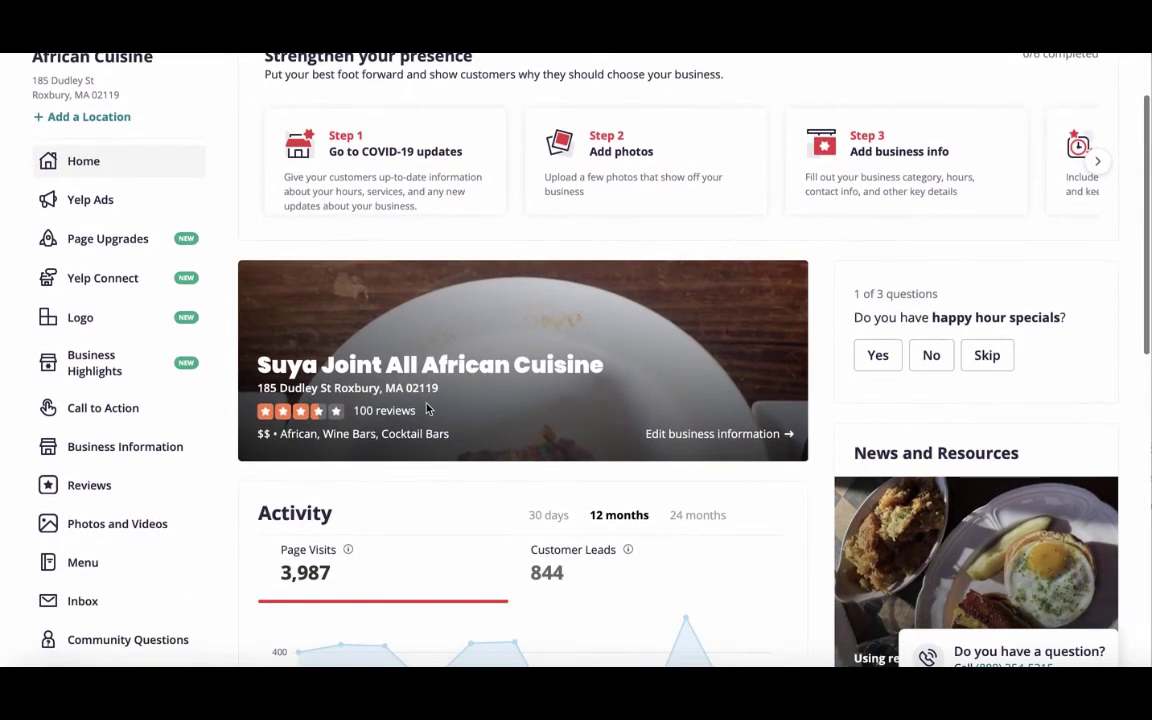
scroll(427, 408, "up", 3)
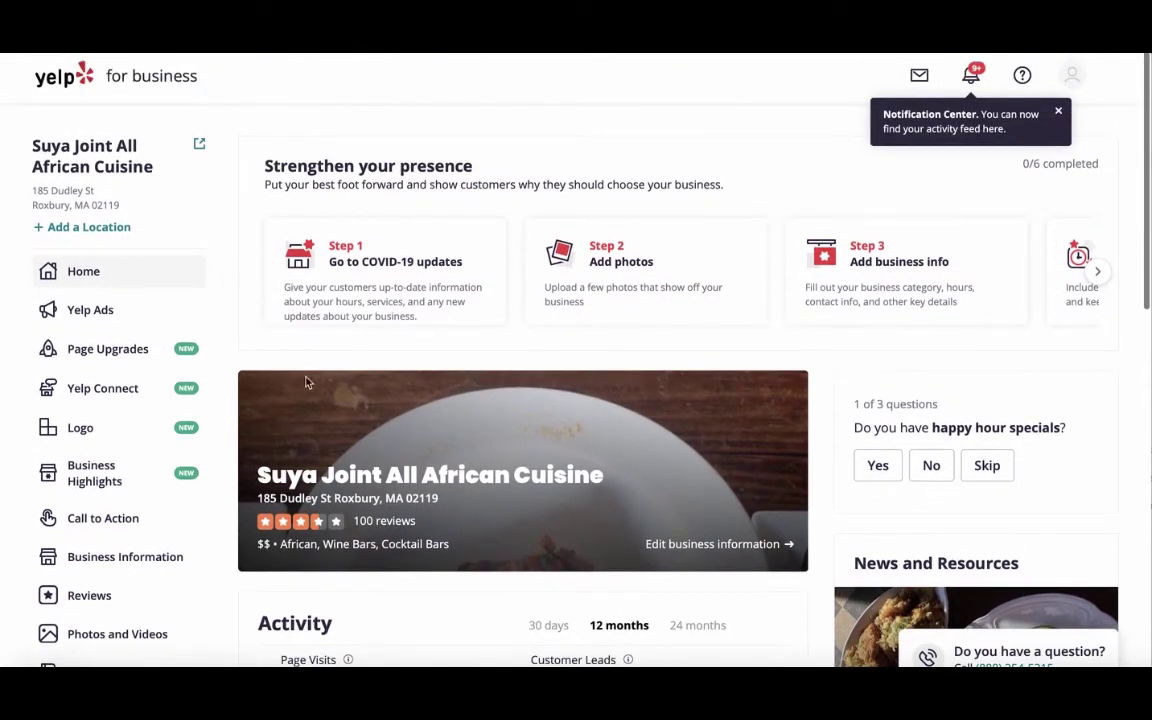
scroll(279, 345, "down", 9)
scroll(264, 502, "down", 9)
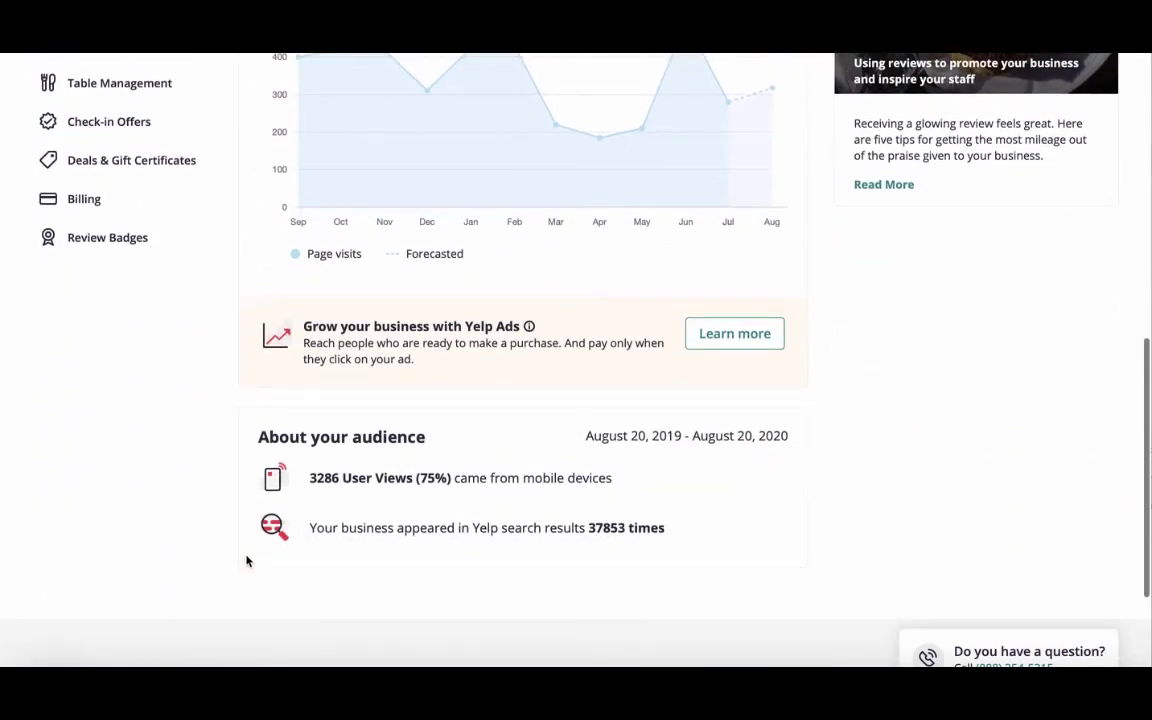
scroll(247, 559, "down", 5)
scroll(247, 558, "up", 20)
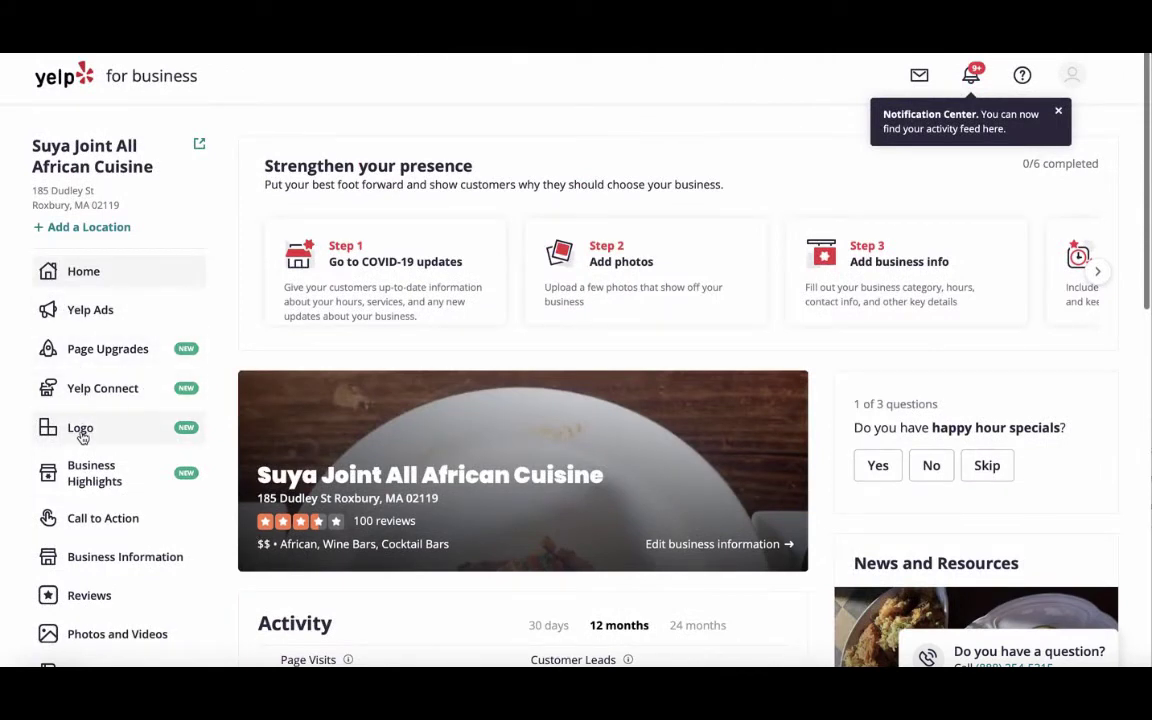
- Open the Call to Action upgrade page and scroll through its promotion
left_click(89, 519)
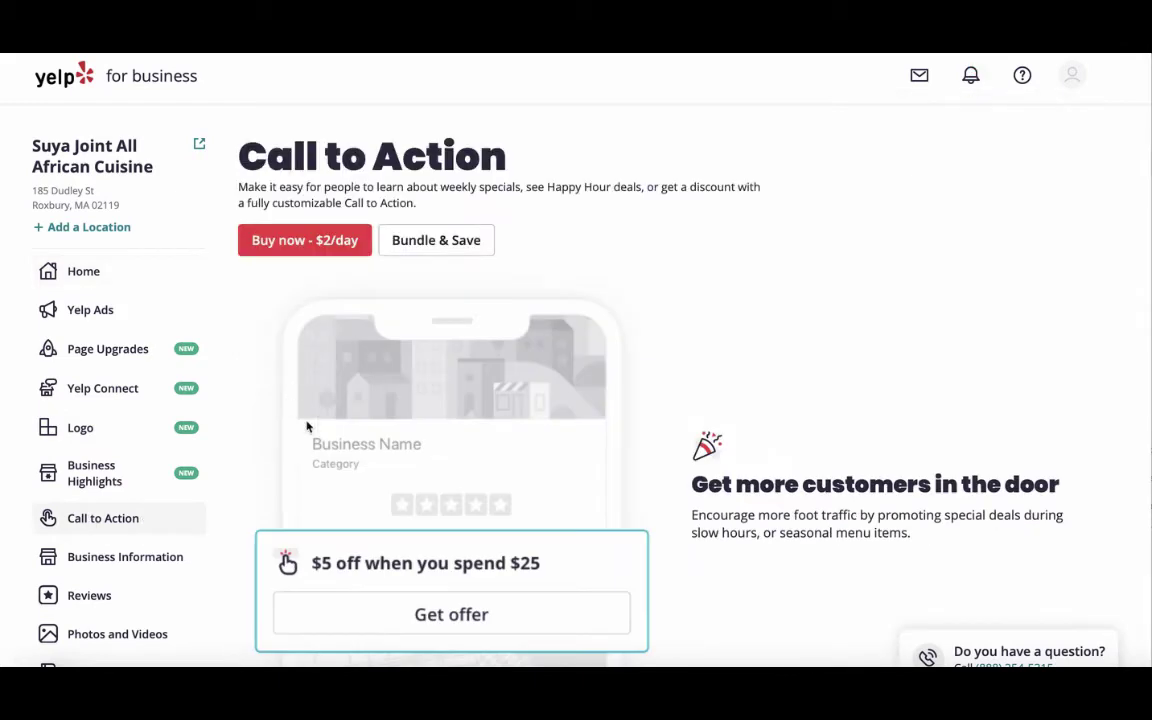
scroll(236, 444, "down", 2)
scroll(236, 444, "down", 3)
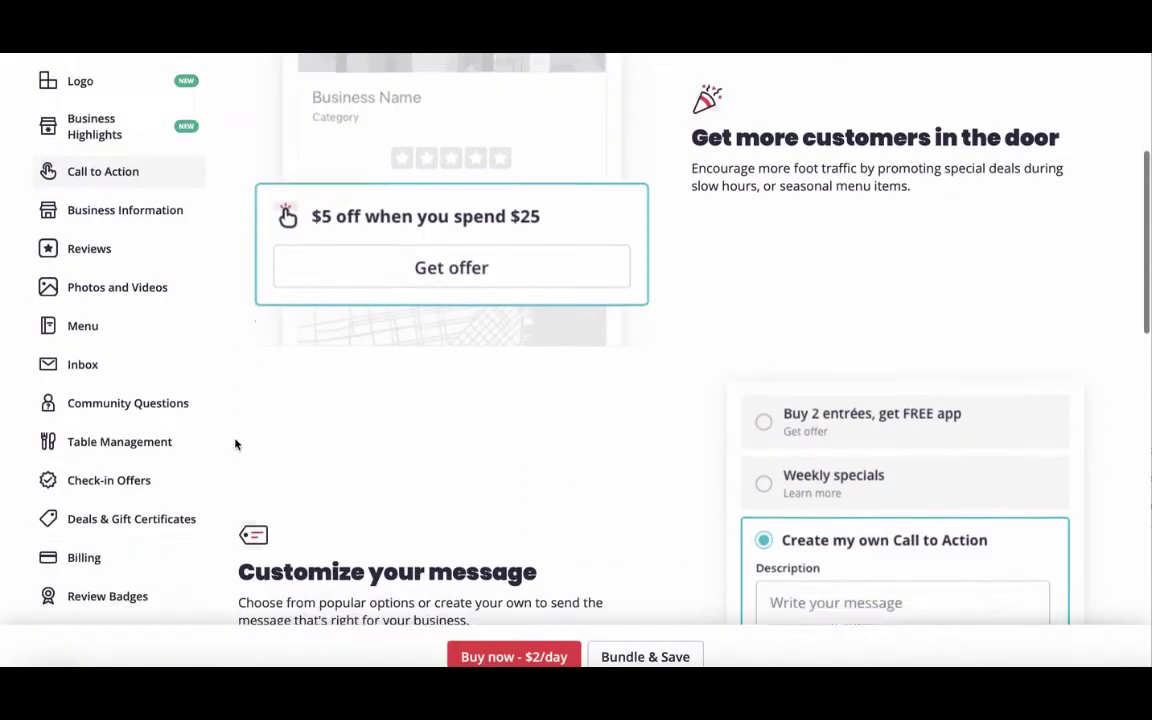
scroll(288, 442, "down", 3)
scroll(421, 461, "down", 8)
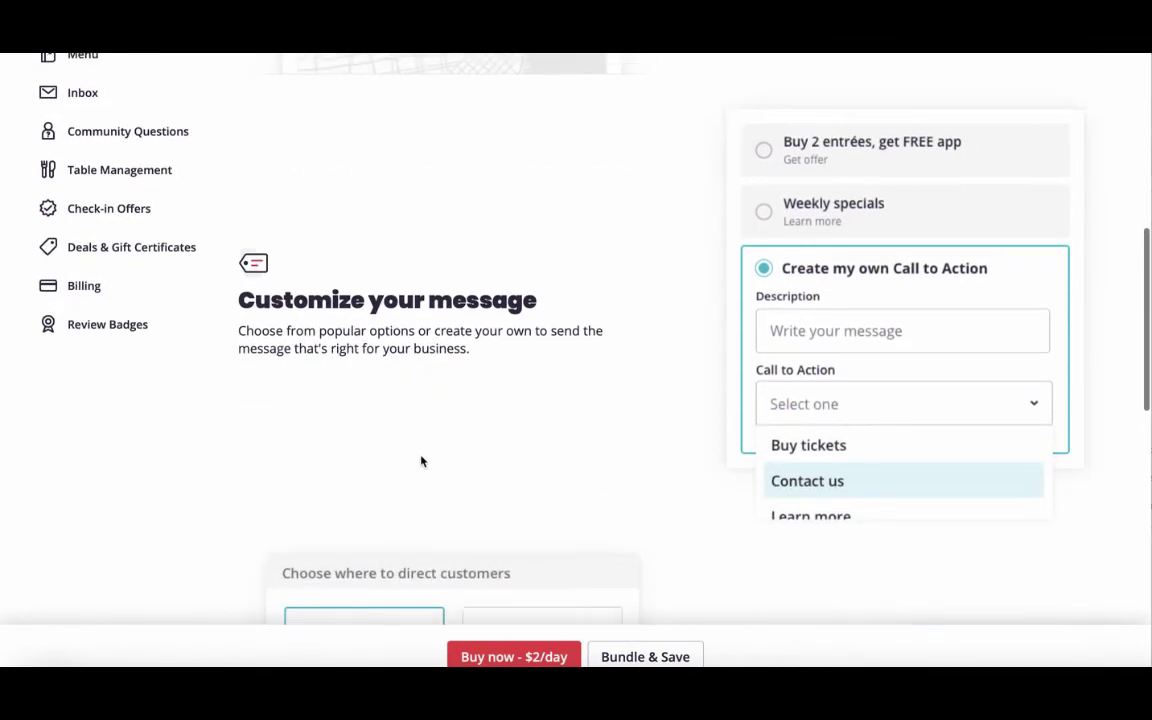
scroll(421, 461, "down", 3)
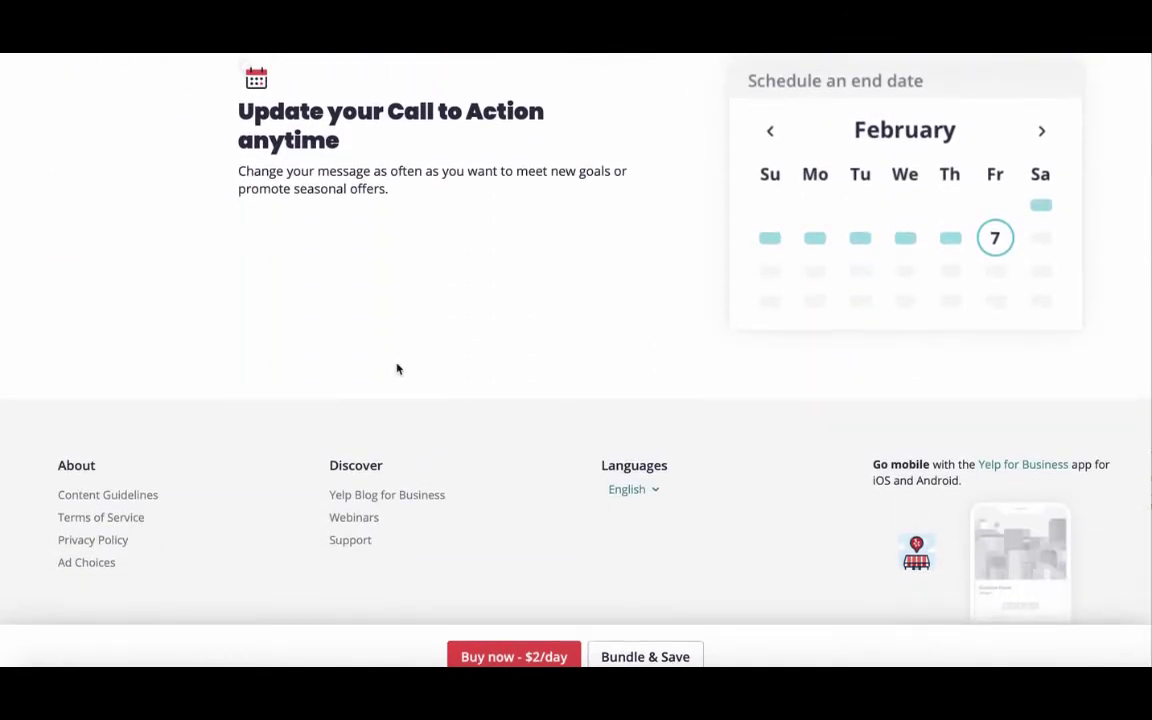
scroll(396, 368, "up", 15)
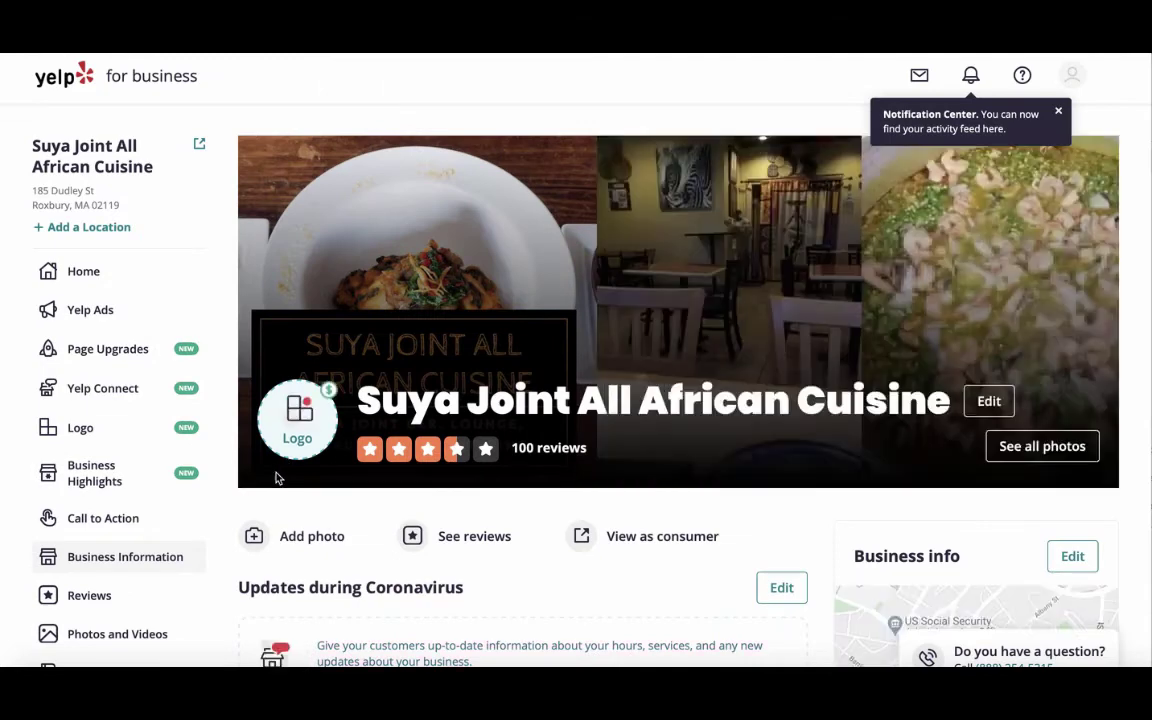
- Scroll the Business Information page down to the Business info card
scroll(285, 470, "down", 3)
scroll(279, 507, "down", 3)
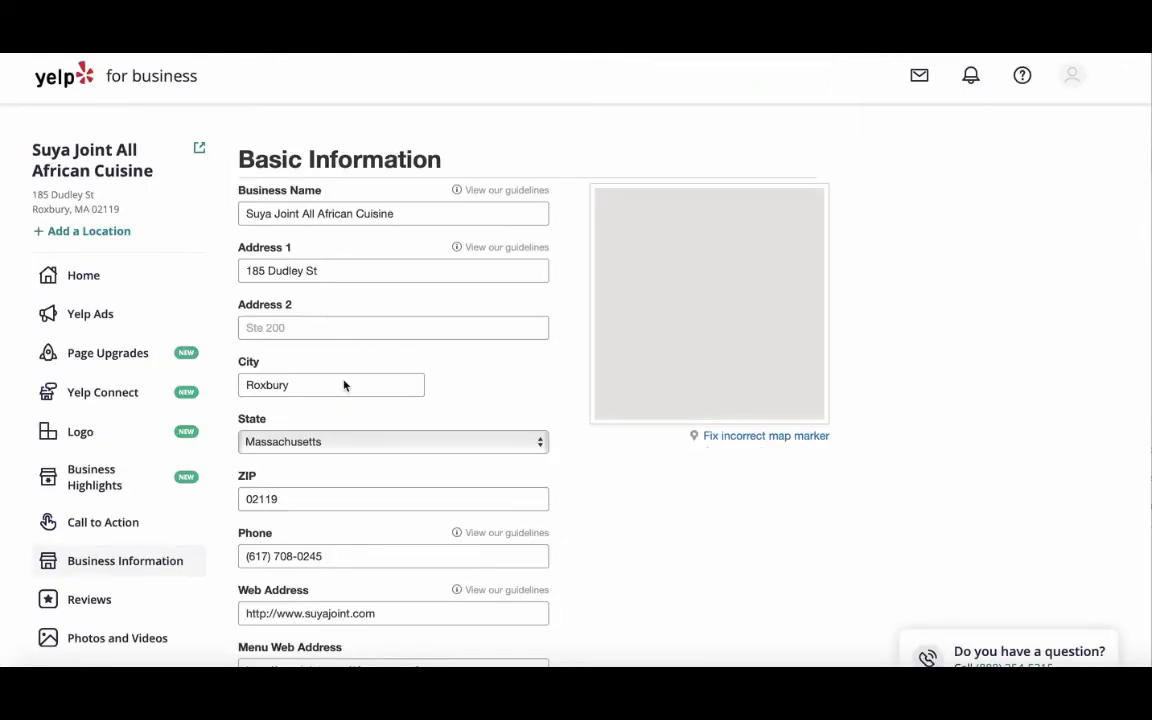
scroll(343, 385, "down", 3)
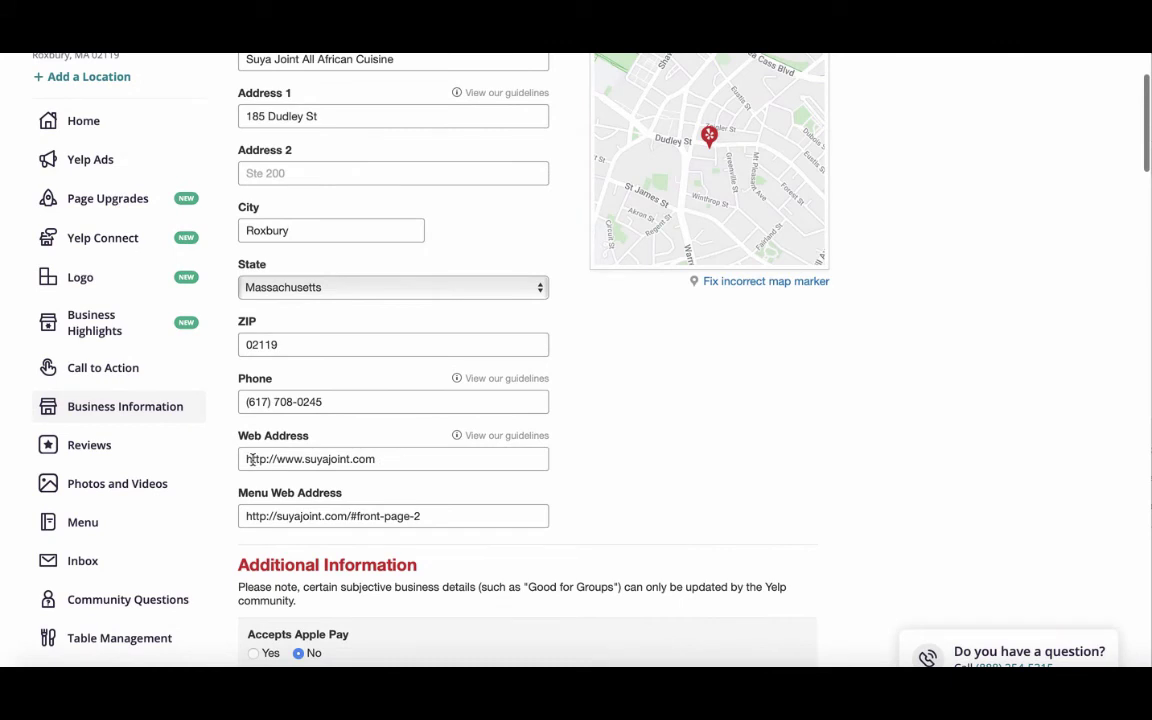
triple_click(276, 462)
right_click(300, 460)
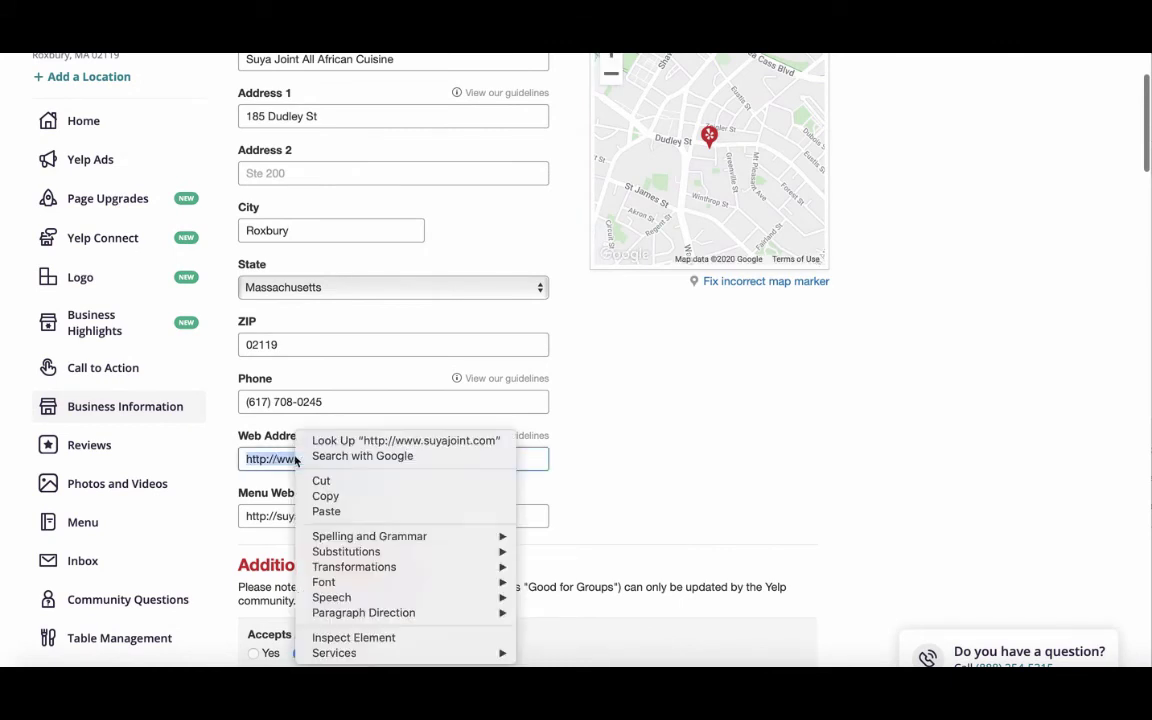
left_click(326, 512)
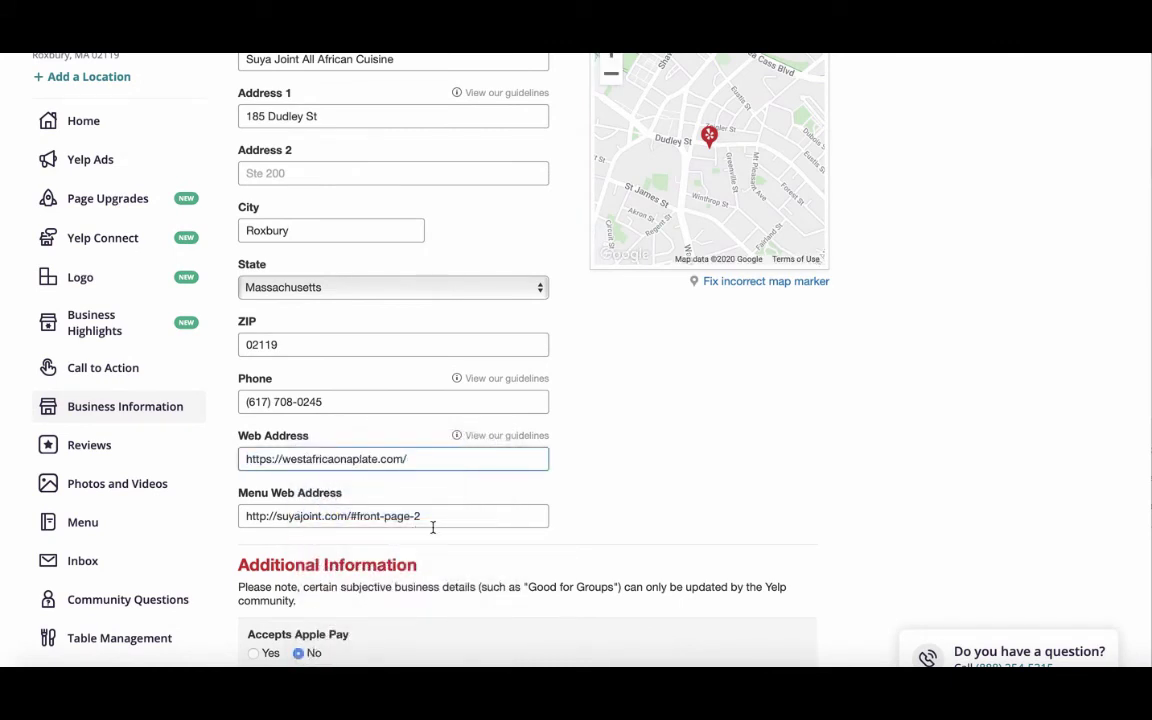
left_click_drag(420, 516, 257, 514)
right_click(281, 534)
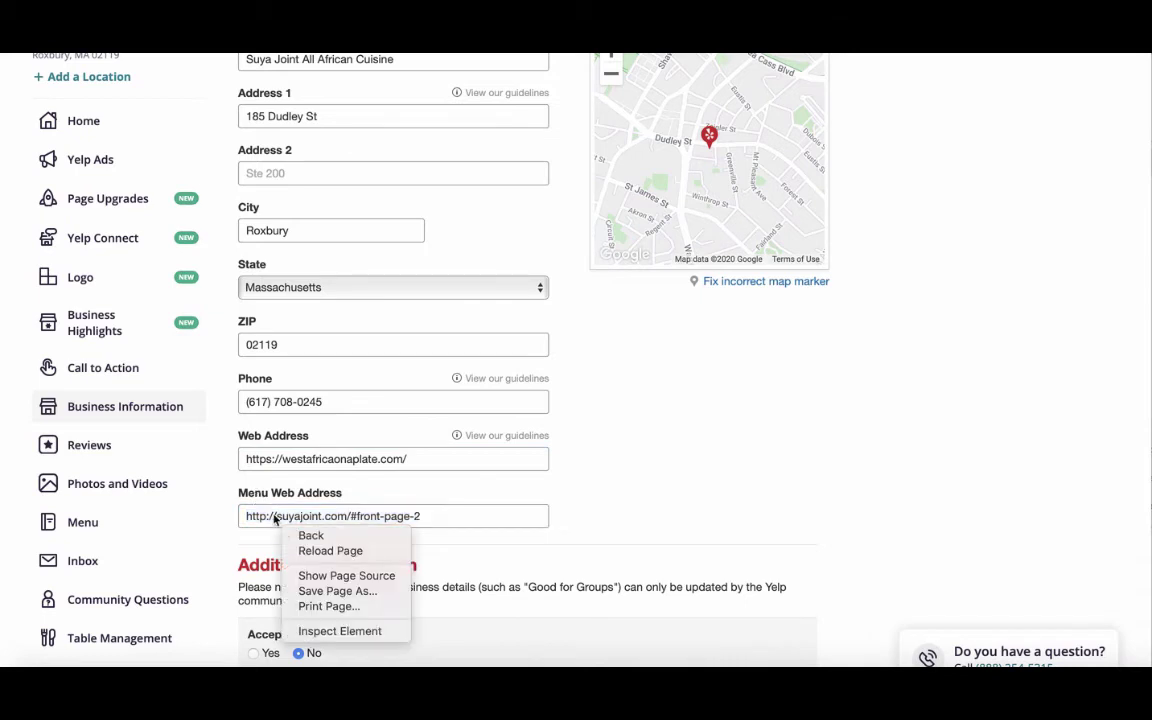
left_click(274, 518)
right_click(274, 519)
triple_click(260, 516)
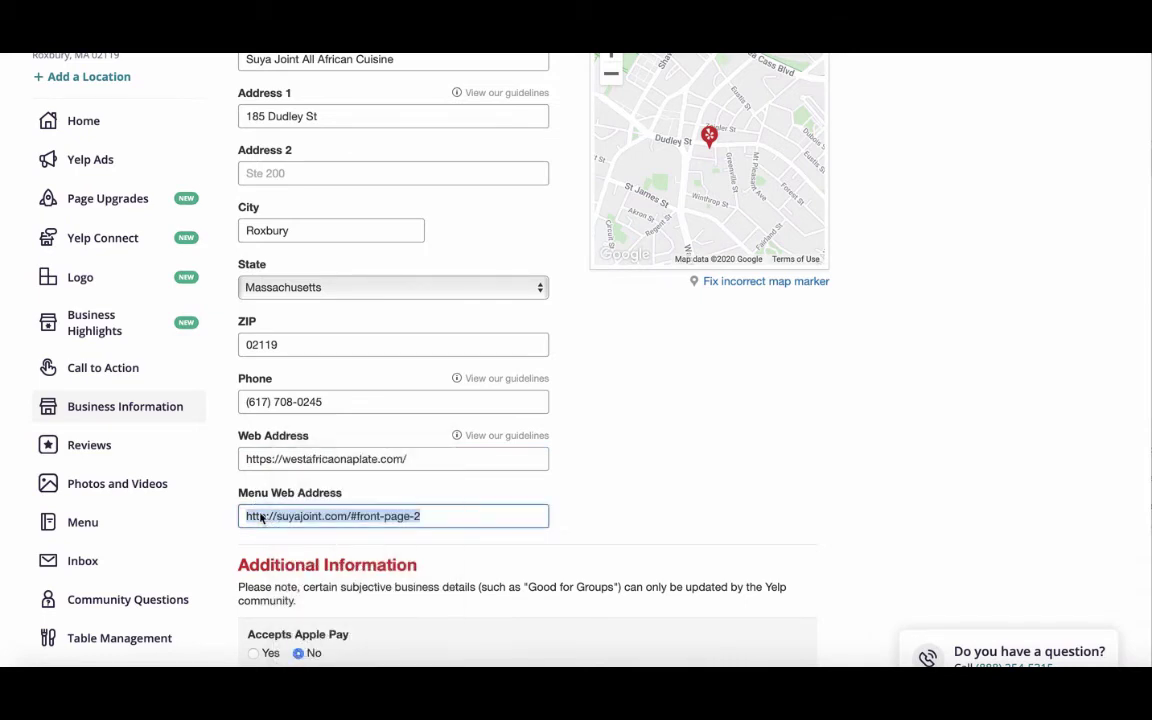
right_click(270, 516)
left_click(293, 509)
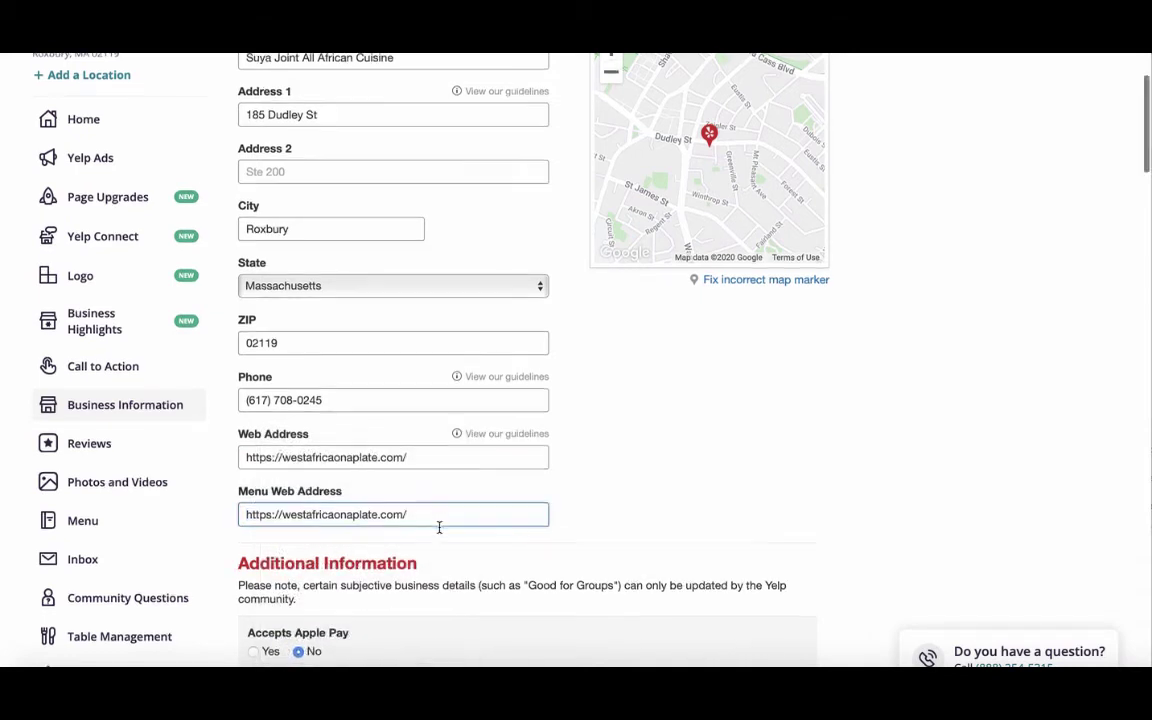
scroll(440, 528, "down", 3)
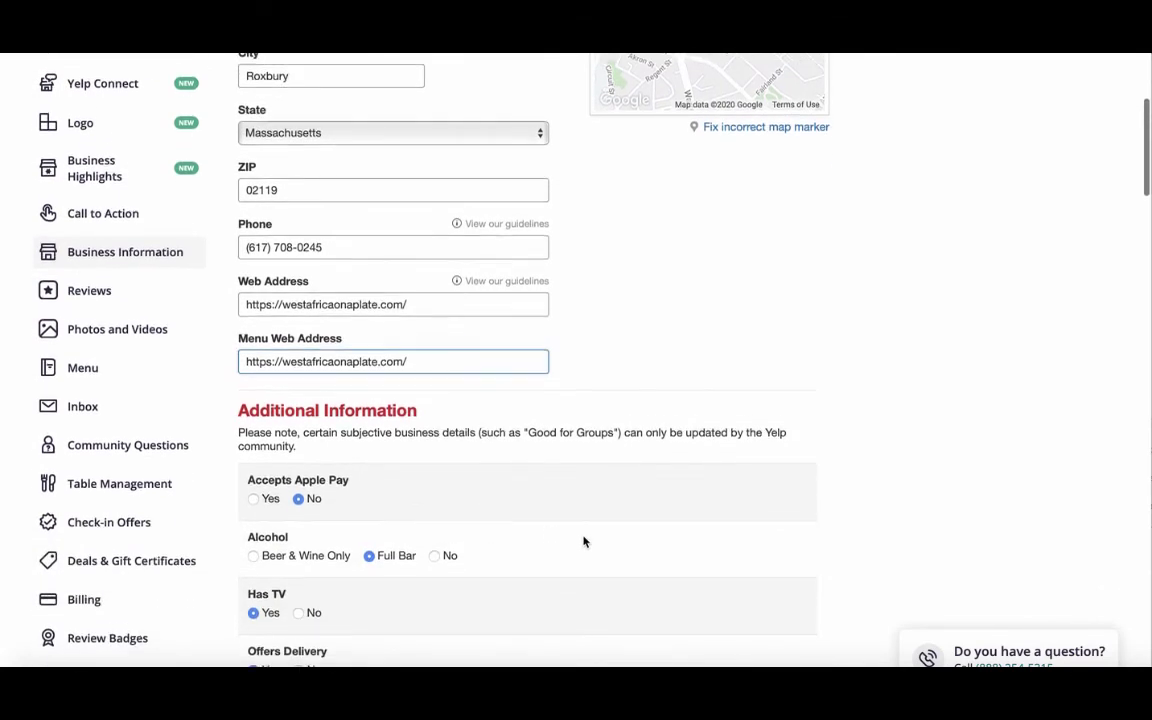
scroll(584, 543, "down", 1)
scroll(584, 543, "down", 20)
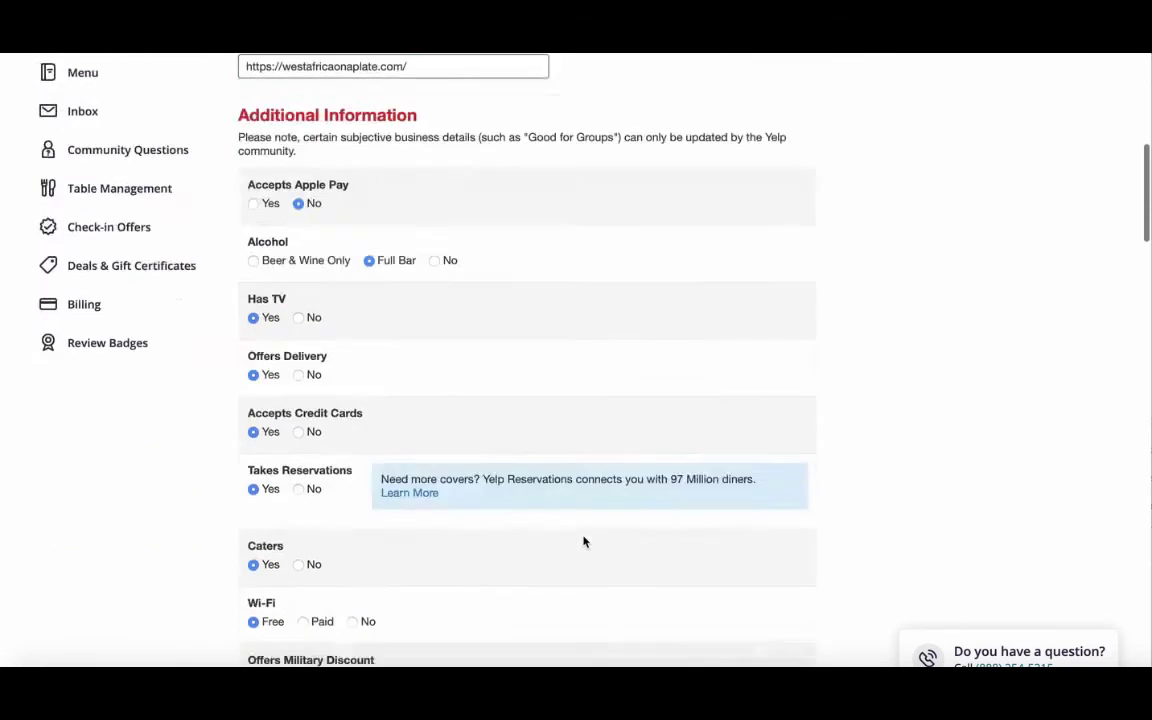
scroll(563, 546, "down", 10)
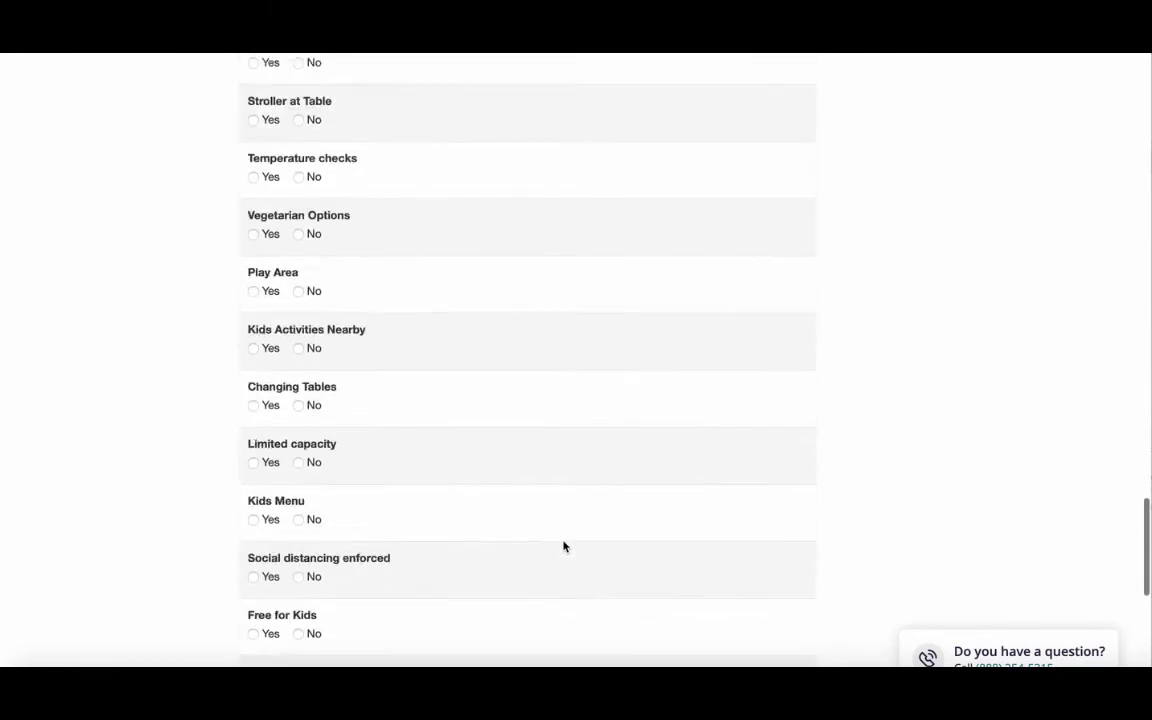
scroll(563, 546, "up", 20)
scroll(563, 546, "down", 1)
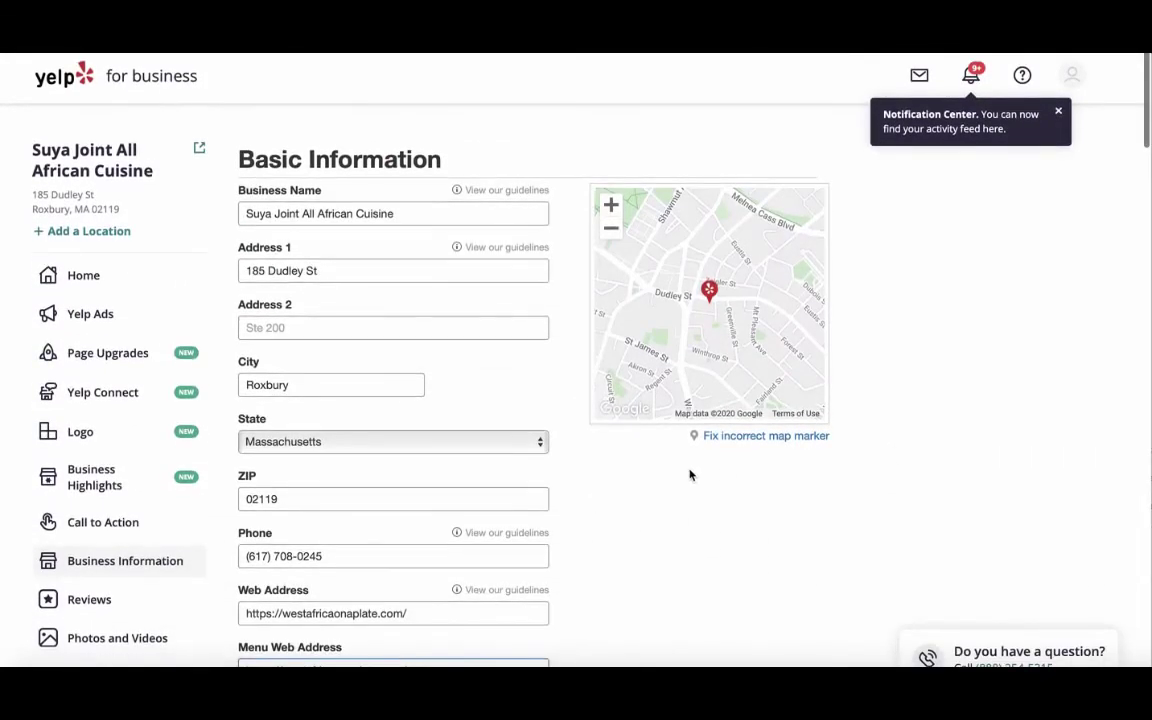
scroll(594, 540, "down", 20)
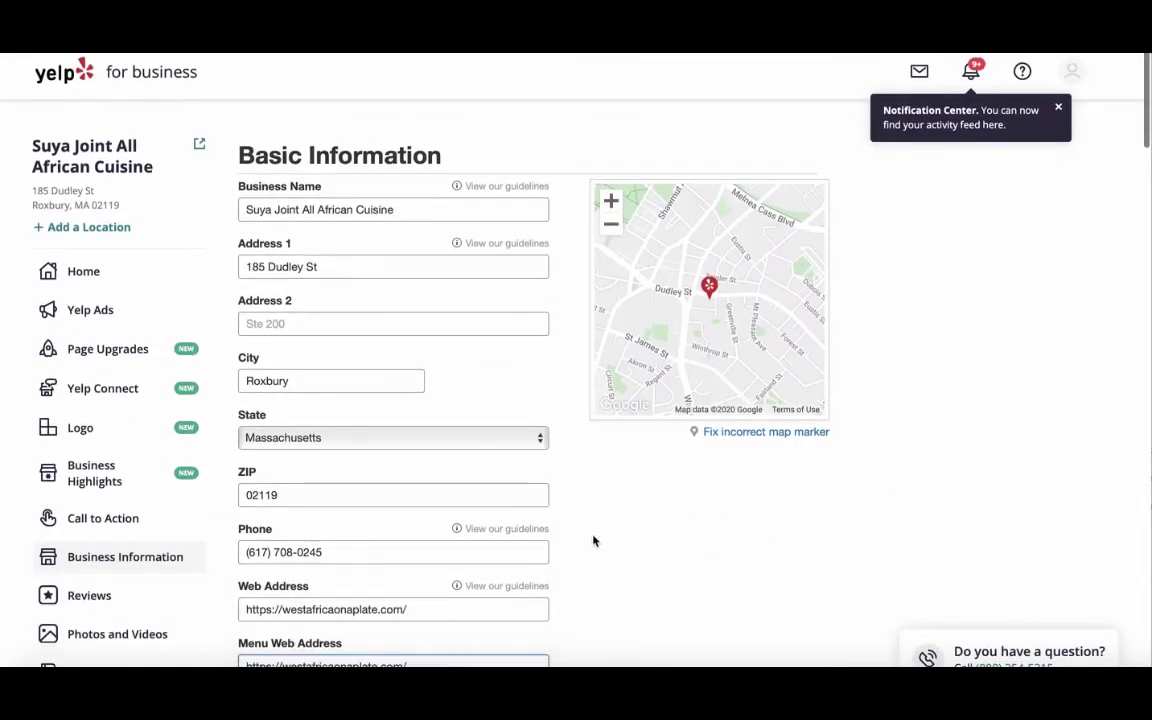
scroll(593, 541, "down", 10)
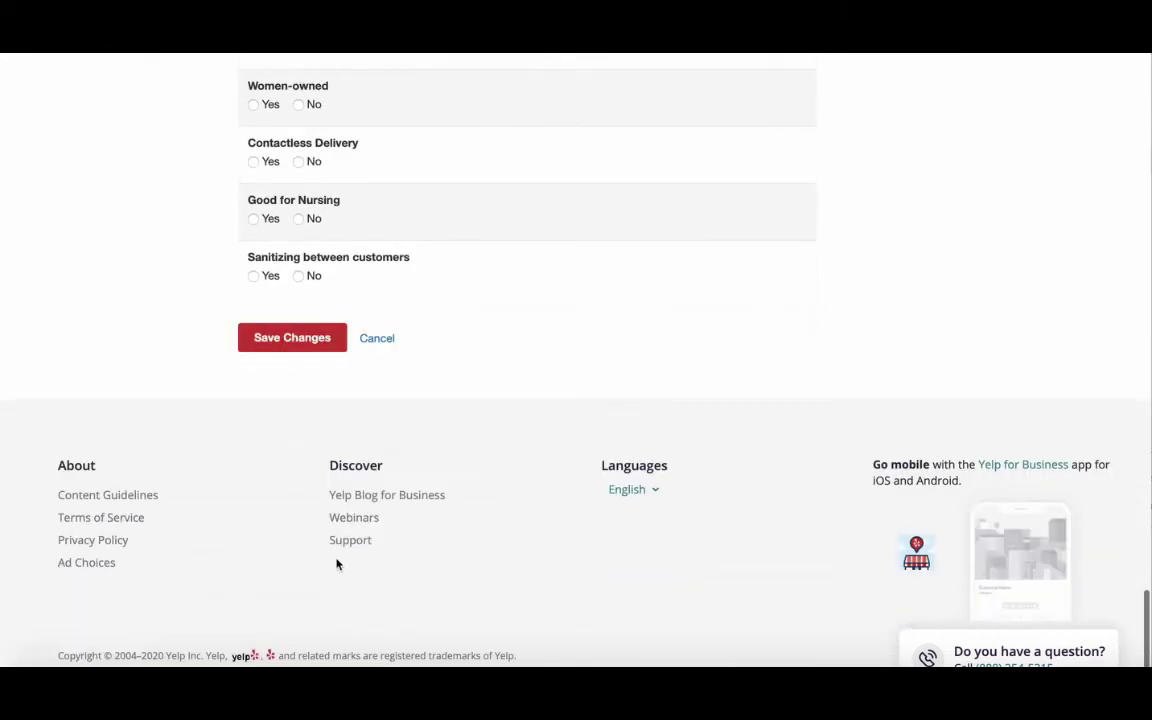
- Save the edited business information and begin explaining the Web Address change
left_click(282, 340)
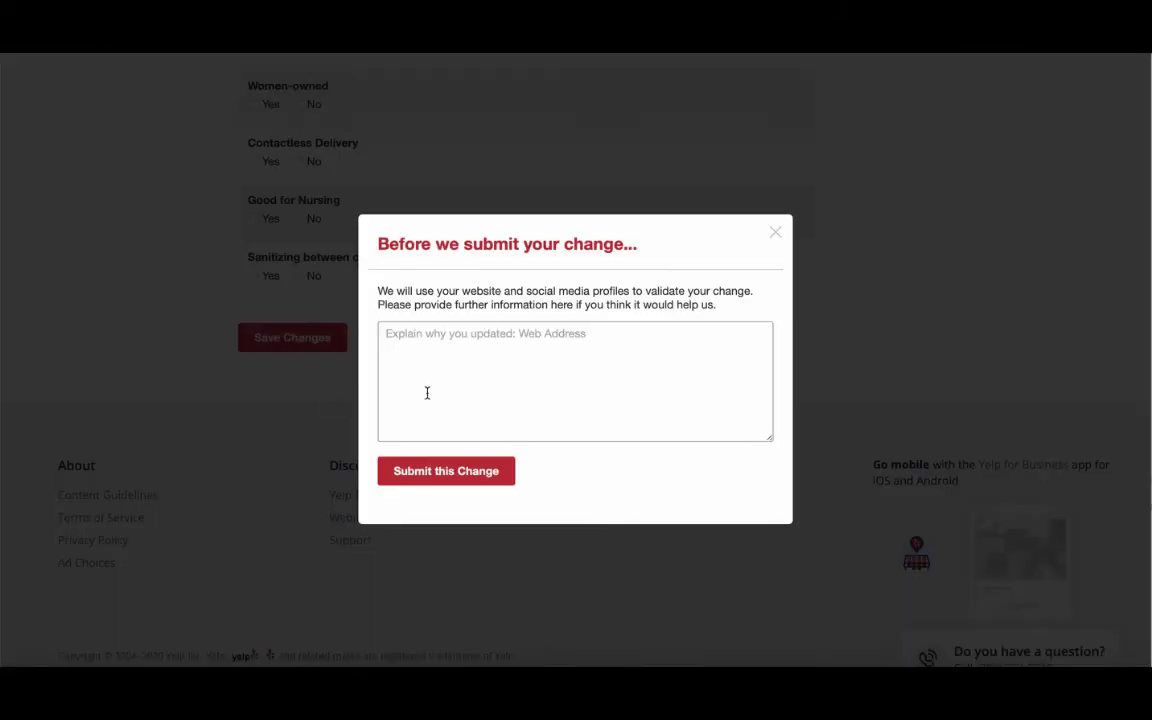
left_click(469, 386)
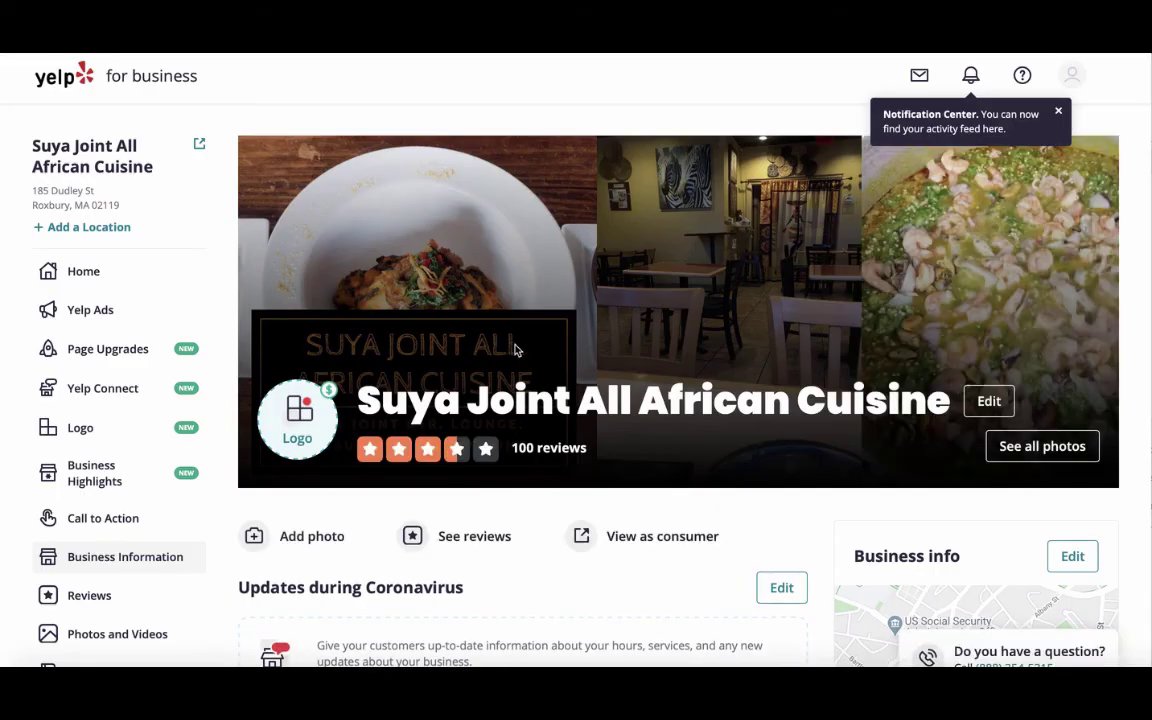
scroll(586, 440, "down", 5)
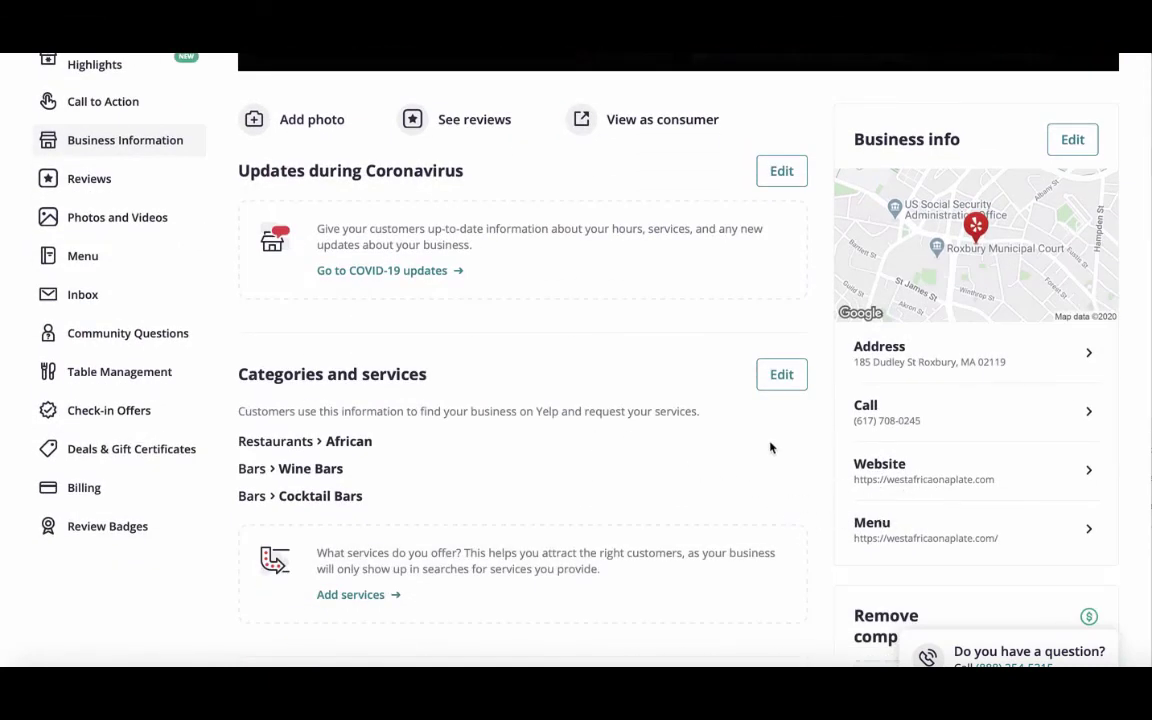
scroll(755, 533, "down", 3)
scroll(755, 533, "up", 4)
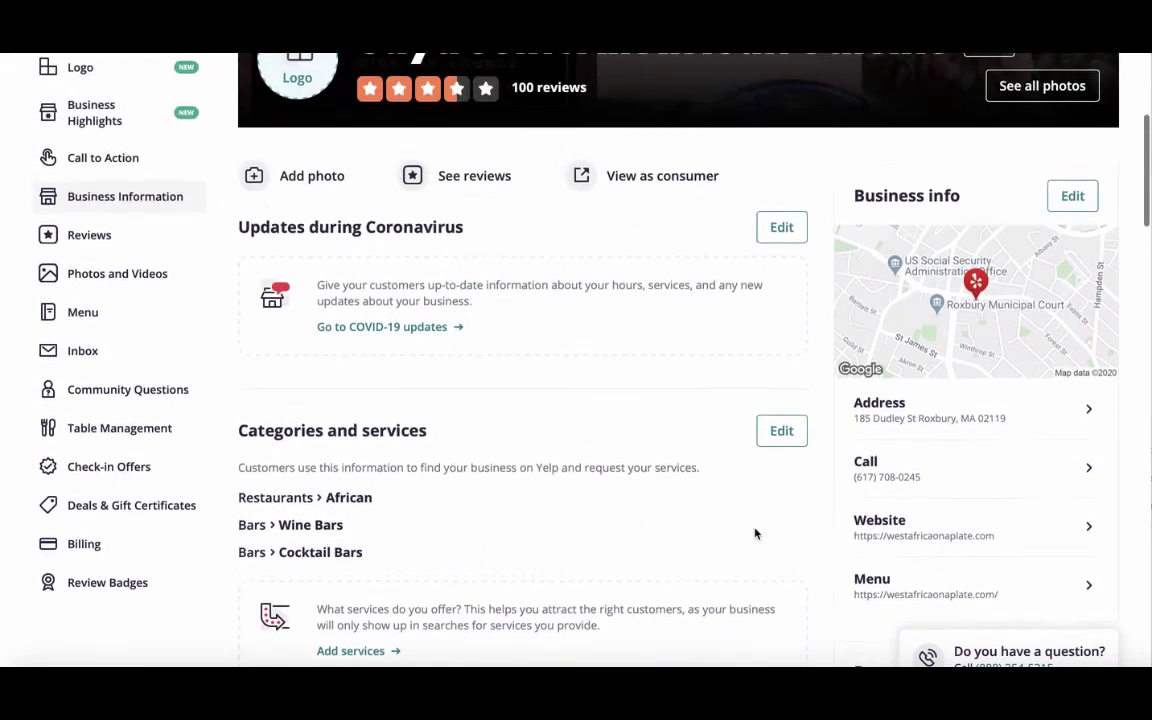
scroll(755, 533, "up", 3)
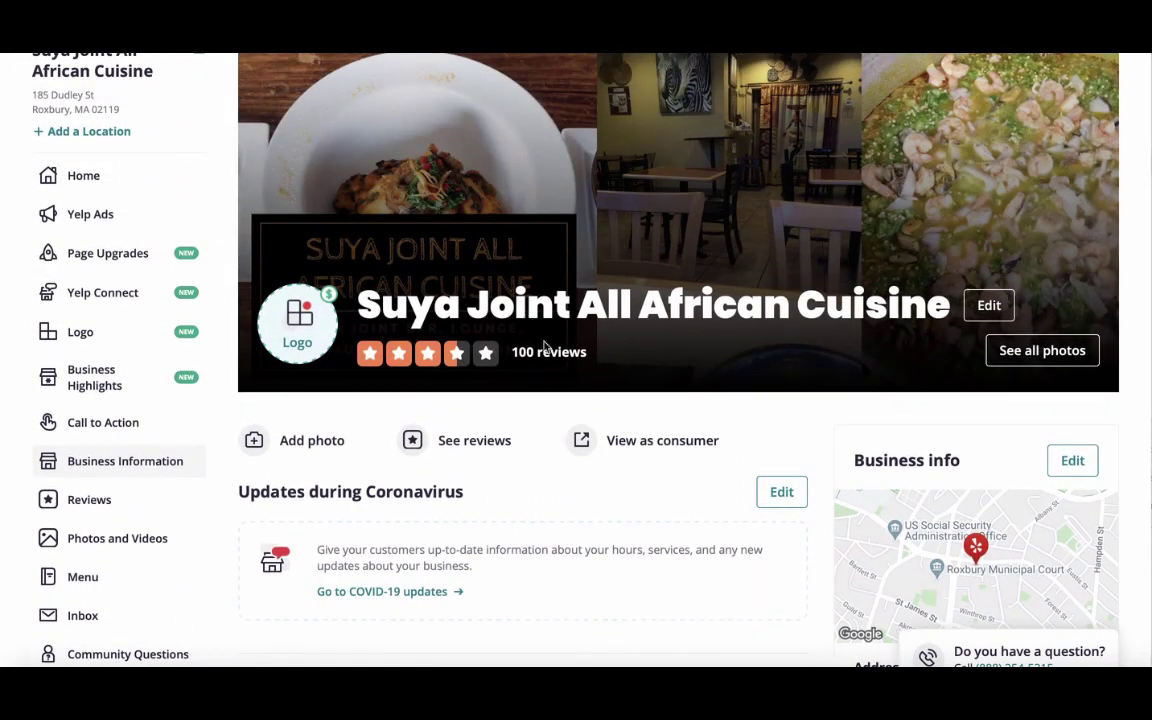
scroll(550, 360, "down", 5)
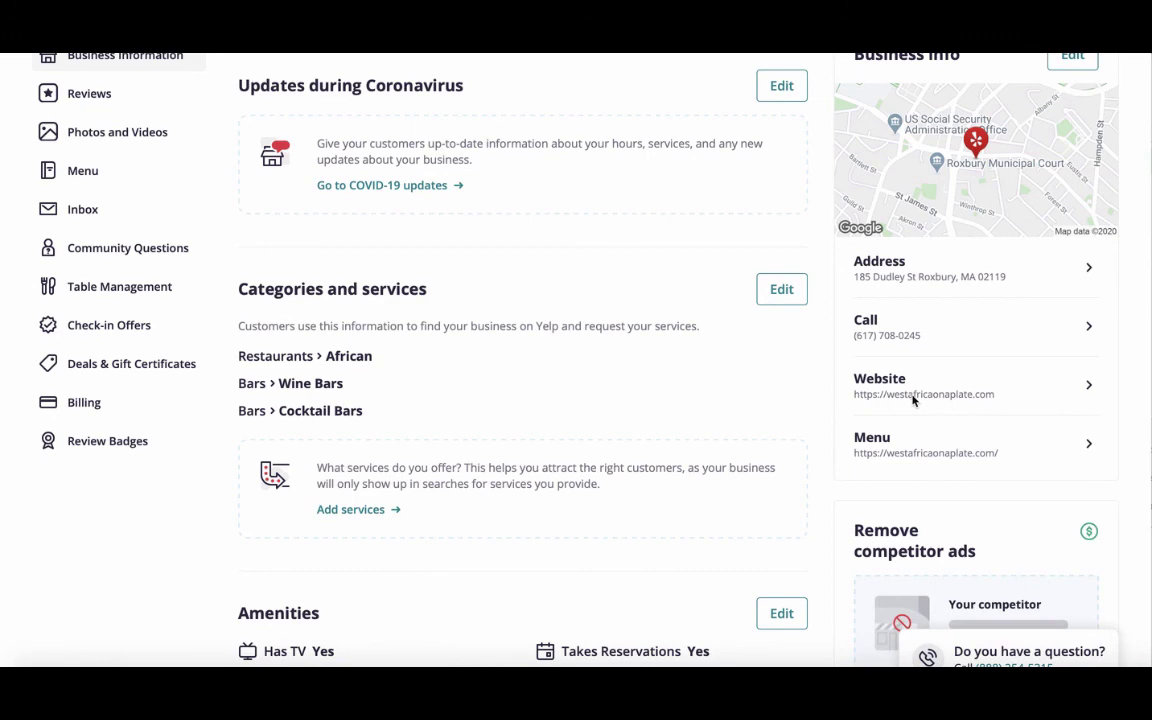
scroll(756, 397, "up", 5)
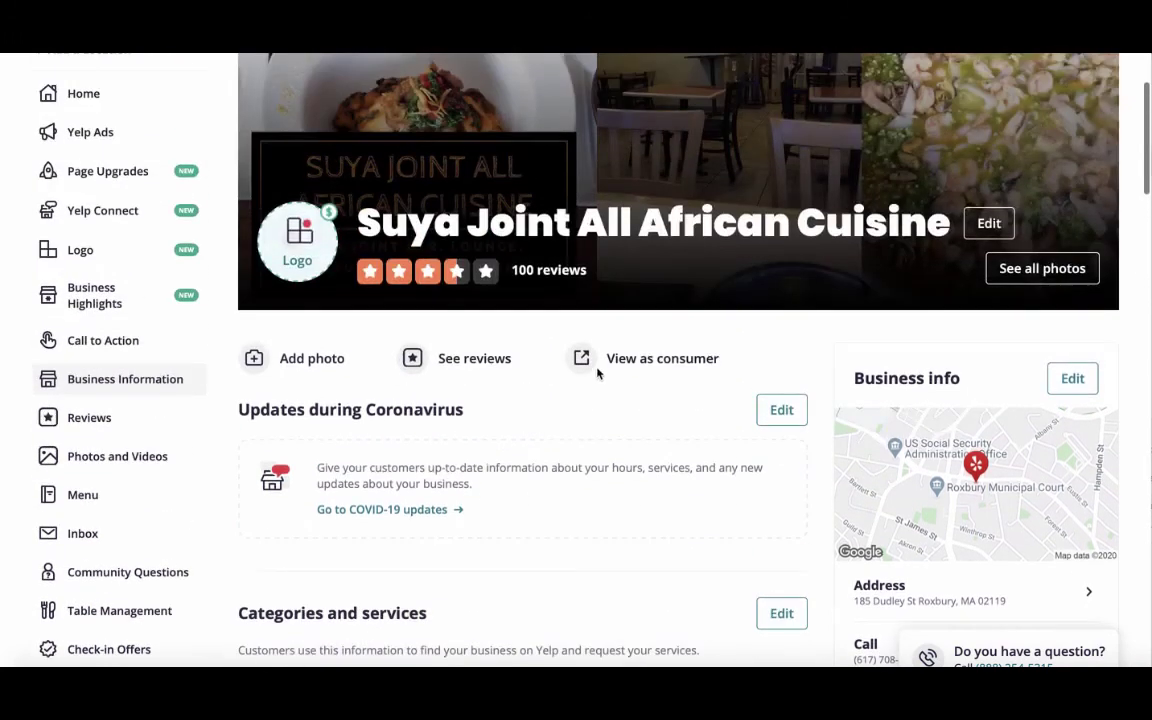
scroll(597, 373, "up", 2)
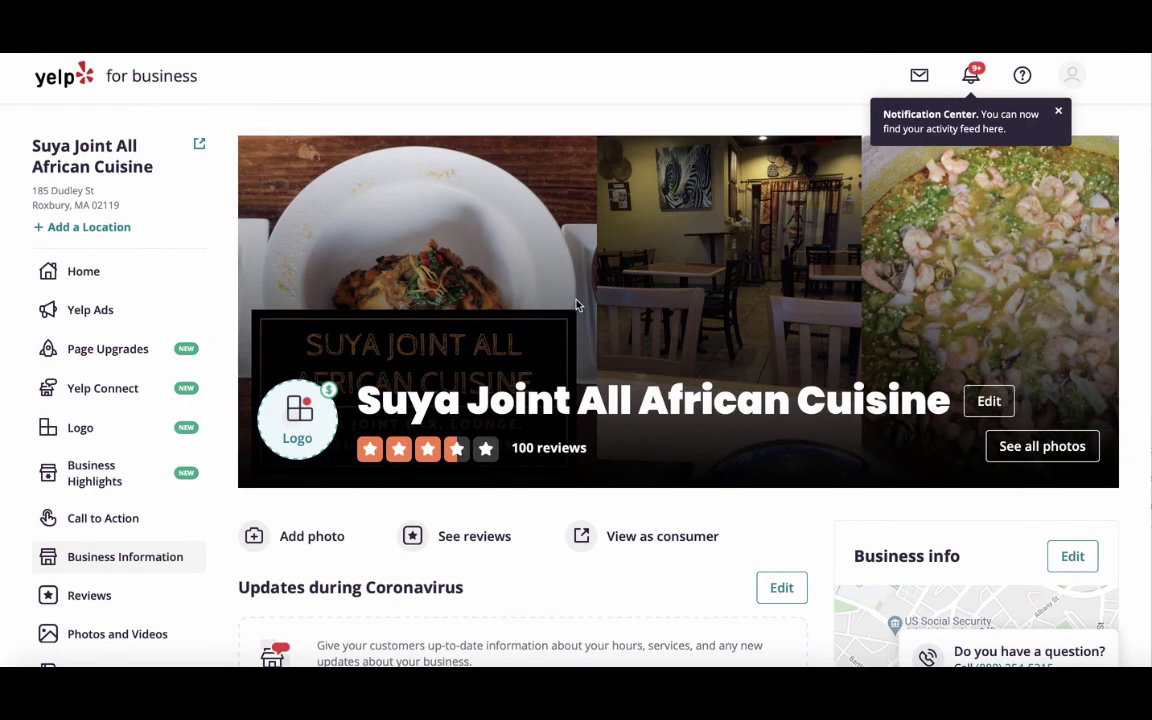
scroll(586, 432, "down", 5)
scroll(586, 432, "up", 5)
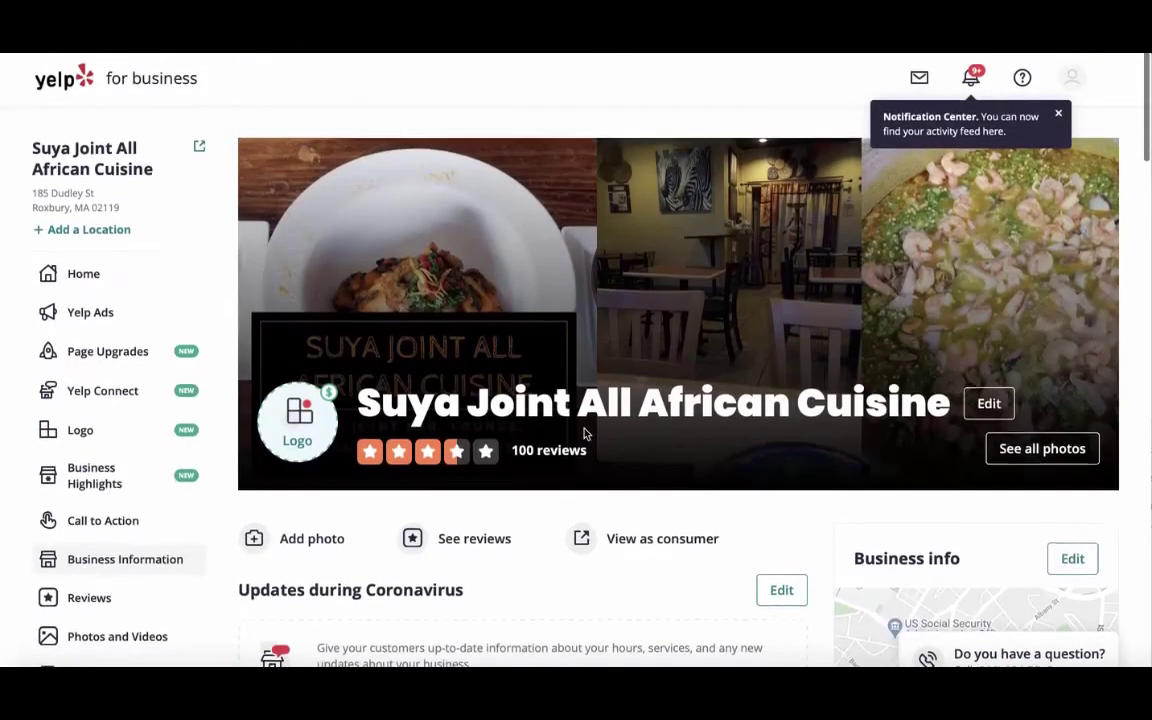